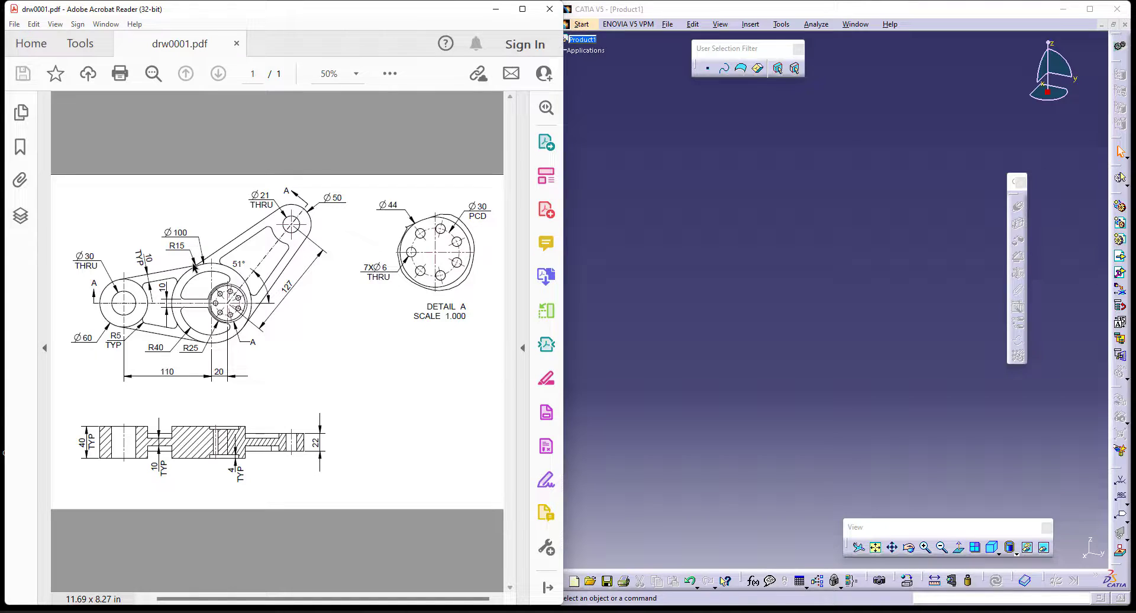
Step: Create a new part, Part1, in the Part Design workbench from the Start menu
{"action": "left_click", "coordinate": [758, 222]}
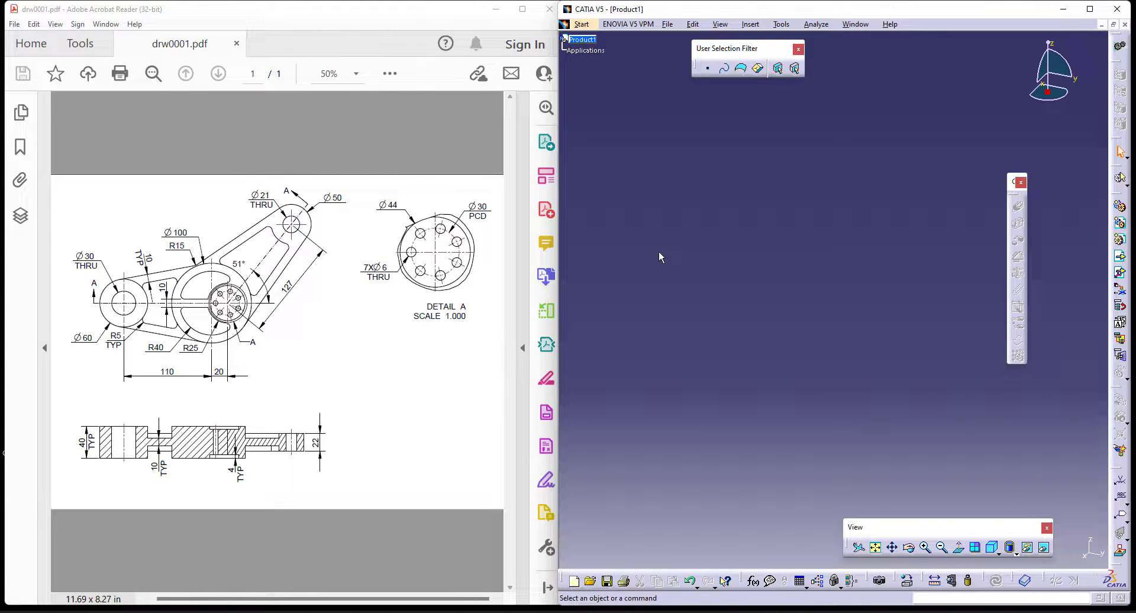
{"action": "left_click", "coordinate": [582, 24]}
{"action": "mouse_move", "coordinate": [615, 52]}
{"action": "left_click", "coordinate": [803, 53]}
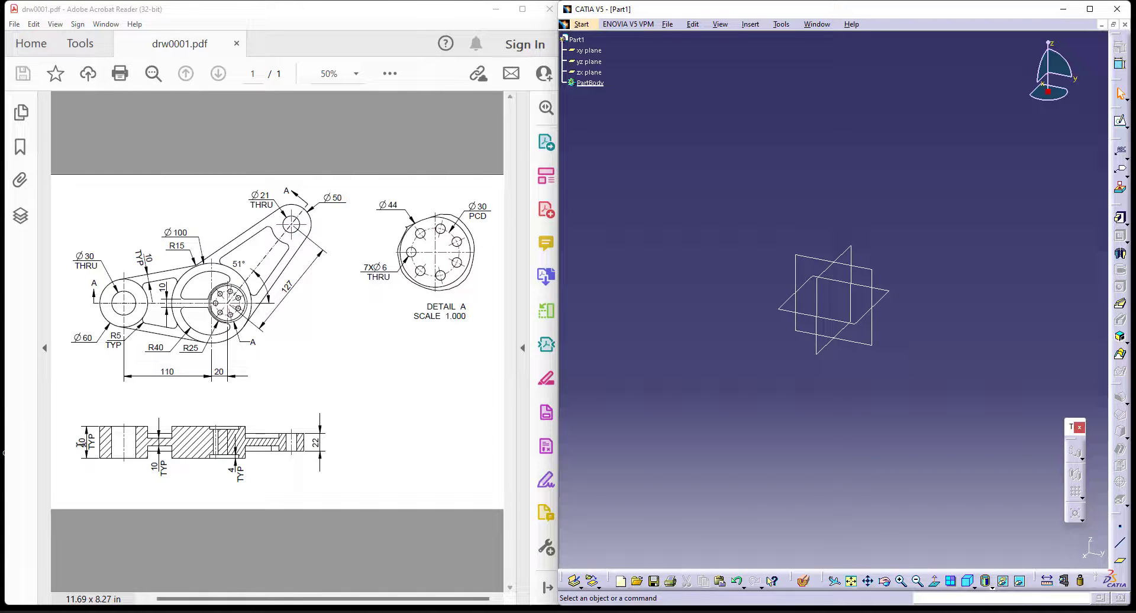
Step: Start a pad and draw a circle at the origin on the xy plane
{"action": "left_click", "coordinate": [1120, 218]}
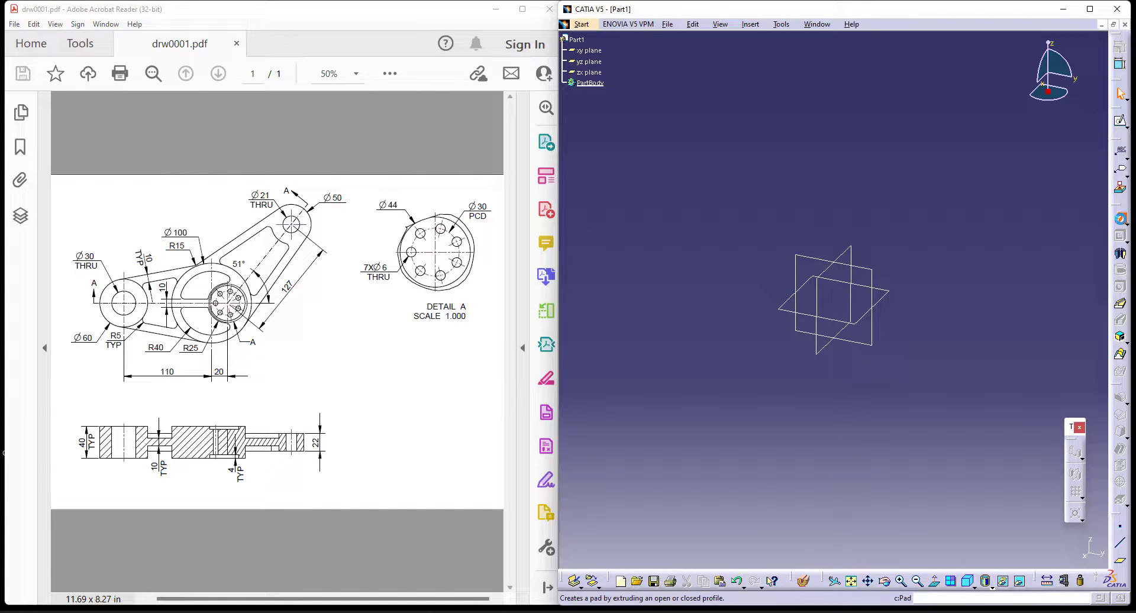
{"action": "left_click", "coordinate": [1080, 216]}
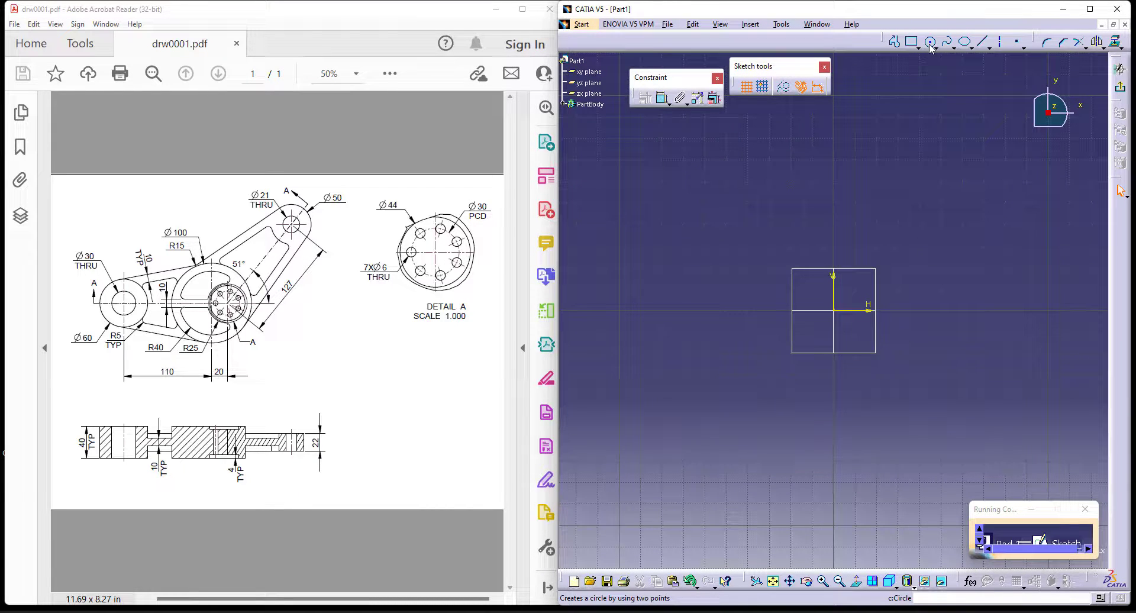
{"action": "left_click", "coordinate": [931, 43]}
{"action": "left_click", "coordinate": [834, 310]}
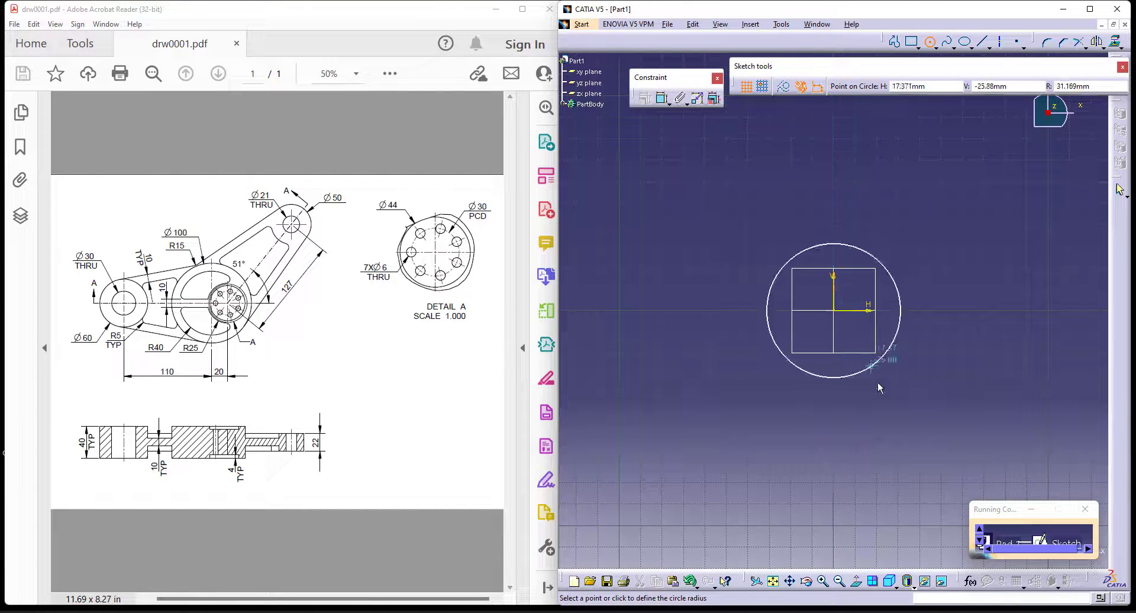
{"action": "left_click", "coordinate": [879, 387]}
Step: Constrain the circle's diameter to 100 mm, exit the sketch and enable mirrored extent
{"action": "left_click", "coordinate": [662, 98]}
{"action": "left_click", "coordinate": [868, 236]}
{"action": "left_click", "coordinate": [901, 172]}
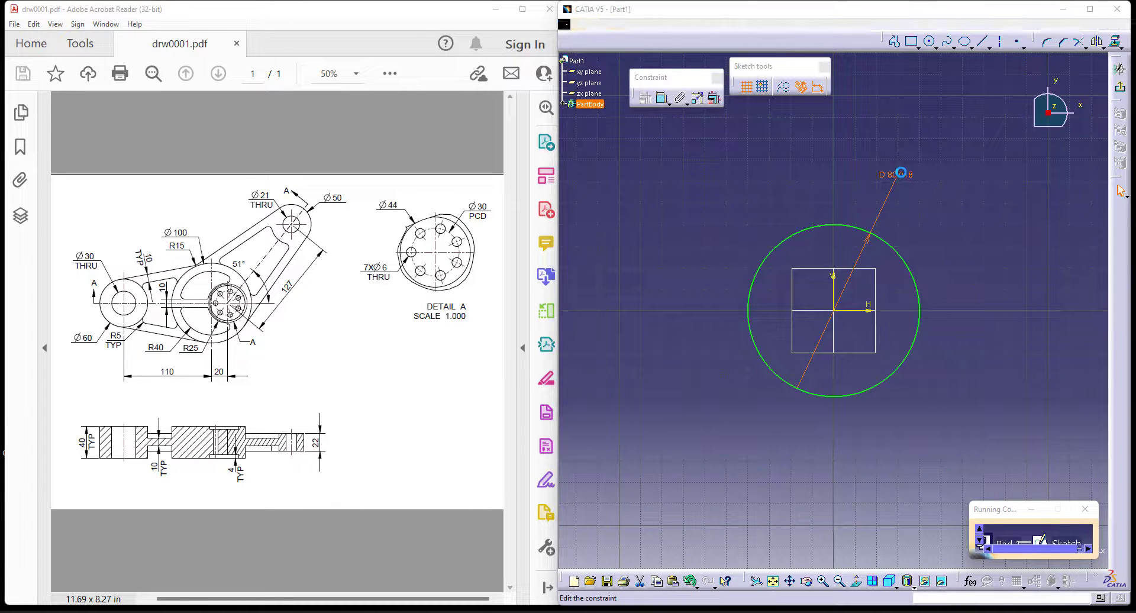
{"action": "double_click", "coordinate": [901, 173]}
{"action": "type", "text": "100mm"}
{"action": "key", "text": "Return"}
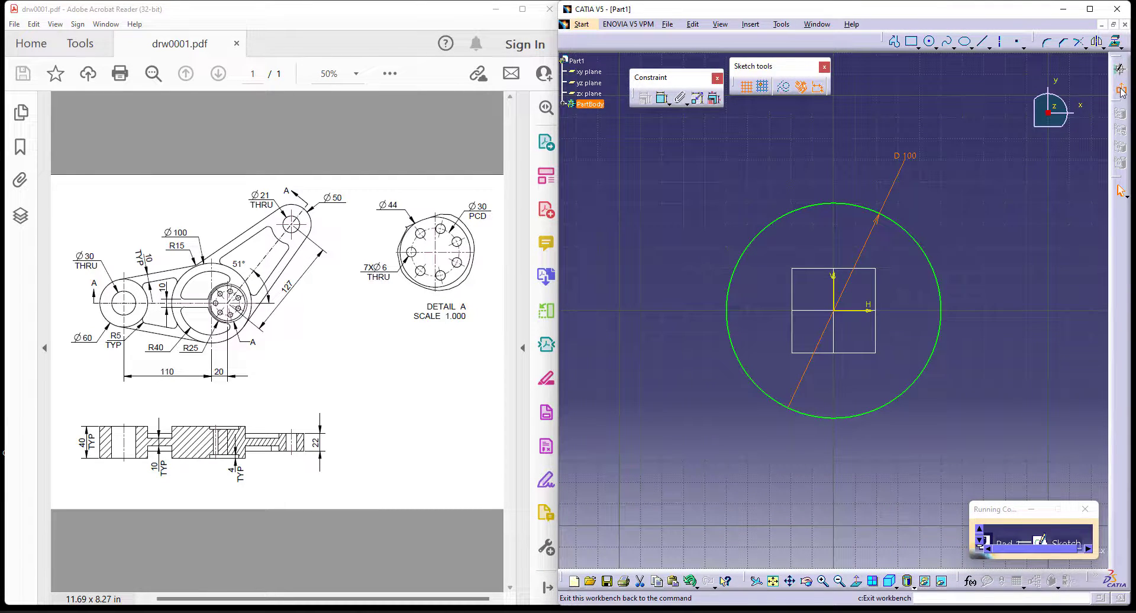
{"action": "left_click", "coordinate": [1122, 90]}
{"action": "left_click", "coordinate": [1120, 219]}
{"action": "left_click", "coordinate": [963, 253]}
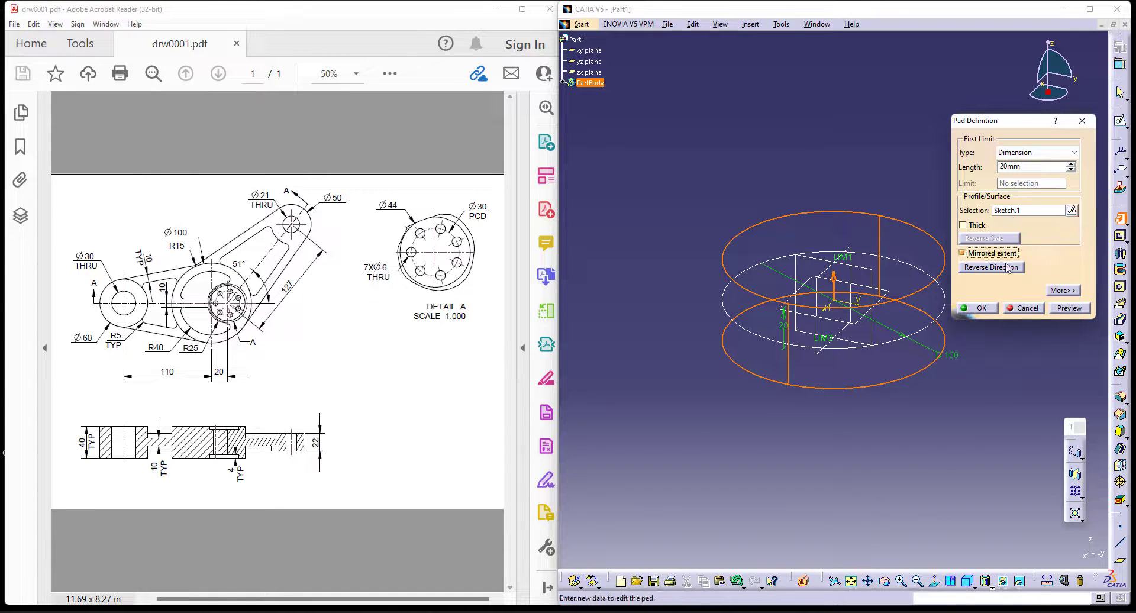
Step: Confirm the 20 mm mirrored pad, producing the Ø100 solid cylinder
{"action": "left_click", "coordinate": [980, 308]}
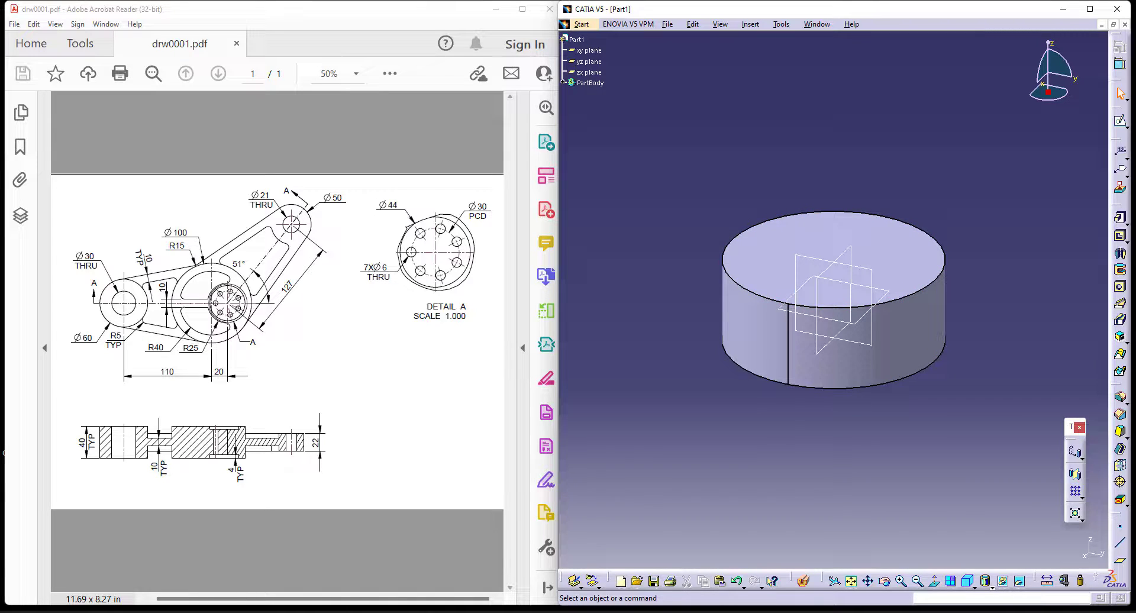
Step: Start a new pad sketched on the cylinder's top face, viewed from the bottom
{"action": "left_click", "coordinate": [1120, 217]}
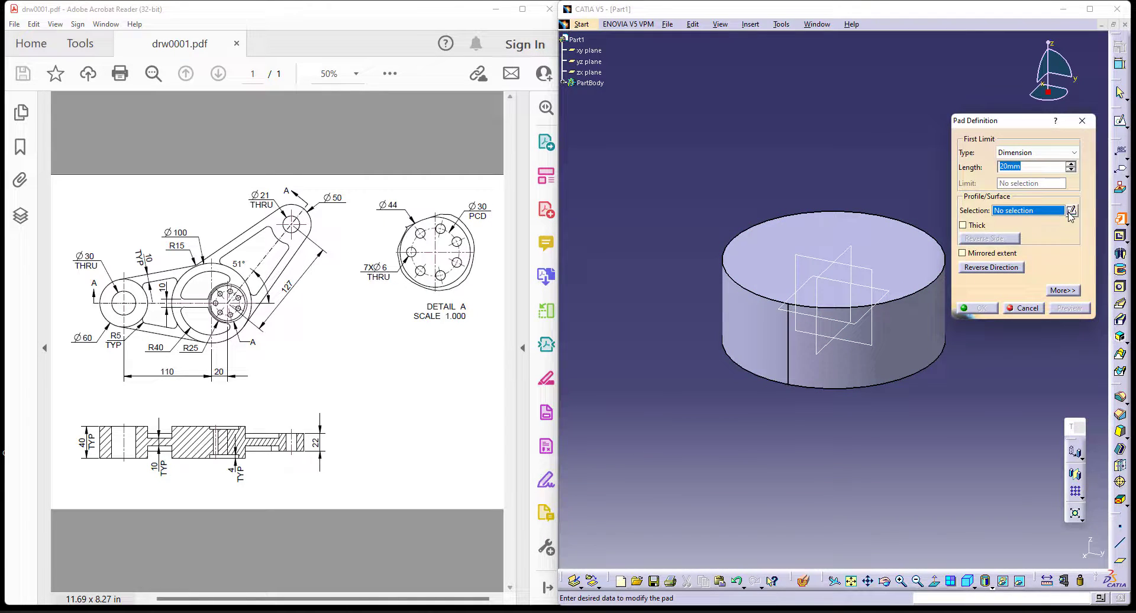
{"action": "left_click", "coordinate": [1091, 208]}
{"action": "left_click", "coordinate": [784, 312]}
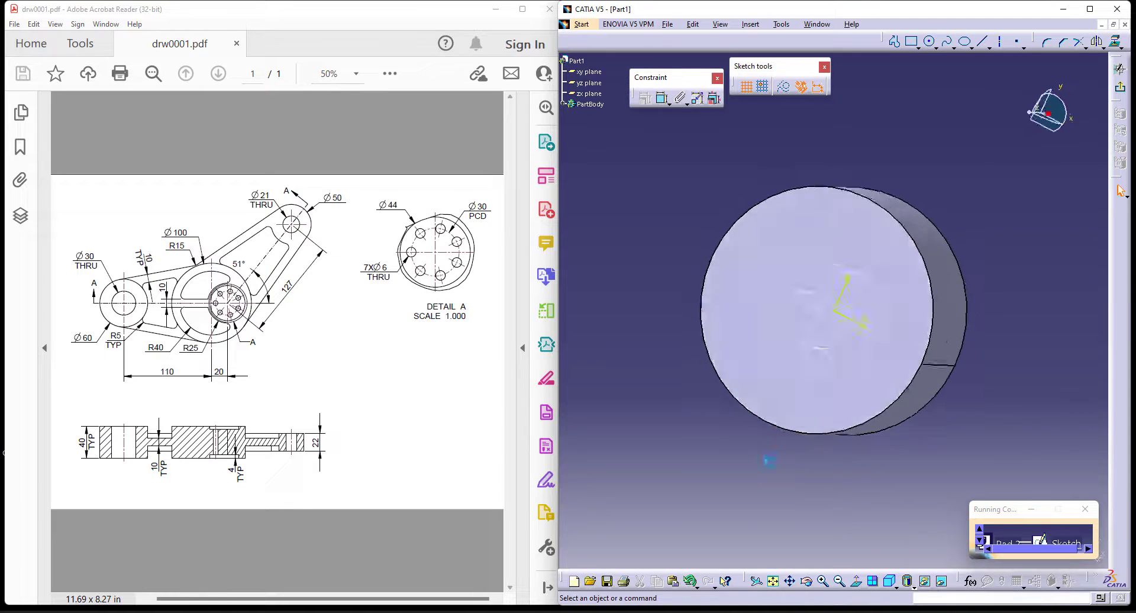
{"action": "left_click", "coordinate": [893, 586]}
{"action": "left_click", "coordinate": [907, 599]}
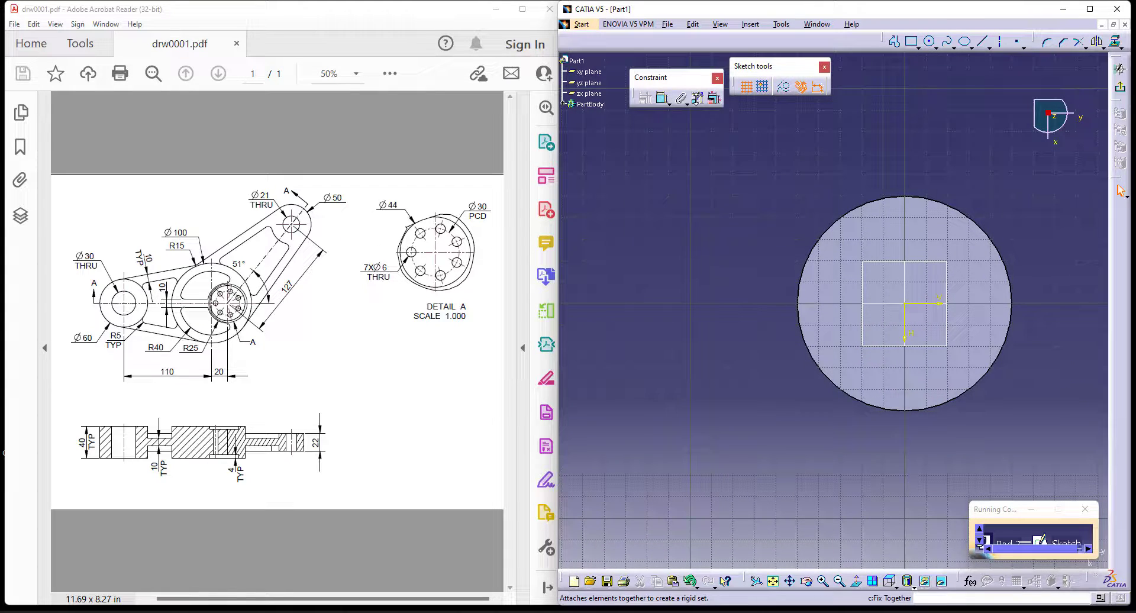
Step: Draw a circle beside the disc and constrain its diameter to 60 mm
{"action": "left_click", "coordinate": [930, 41]}
{"action": "left_click", "coordinate": [642, 302]}
{"action": "left_click", "coordinate": [651, 345]}
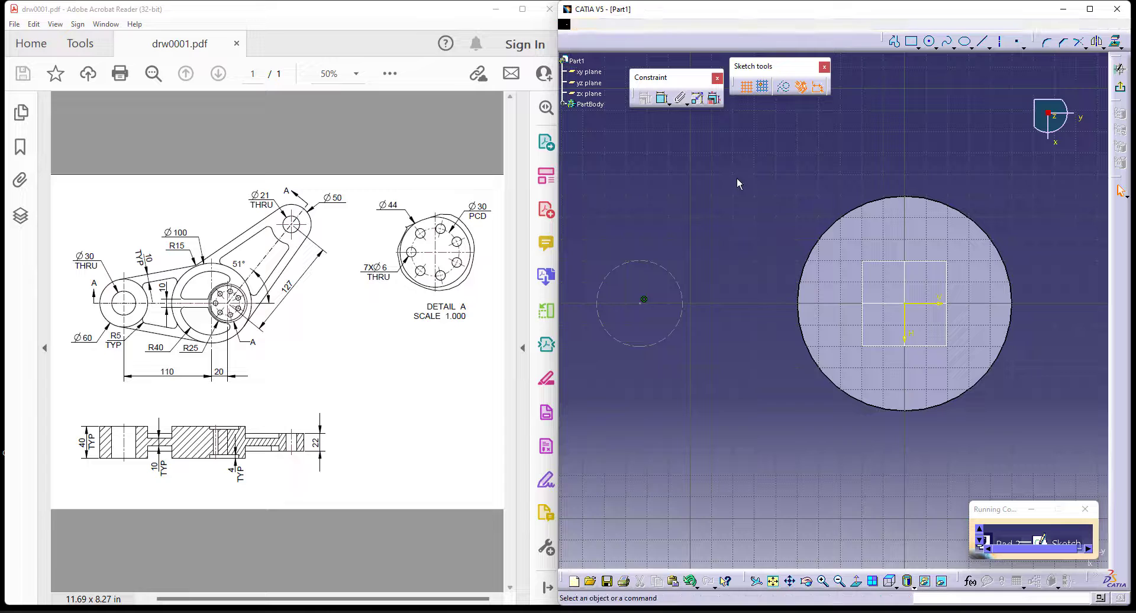
{"action": "left_click", "coordinate": [630, 259]}
{"action": "left_click", "coordinate": [636, 225]}
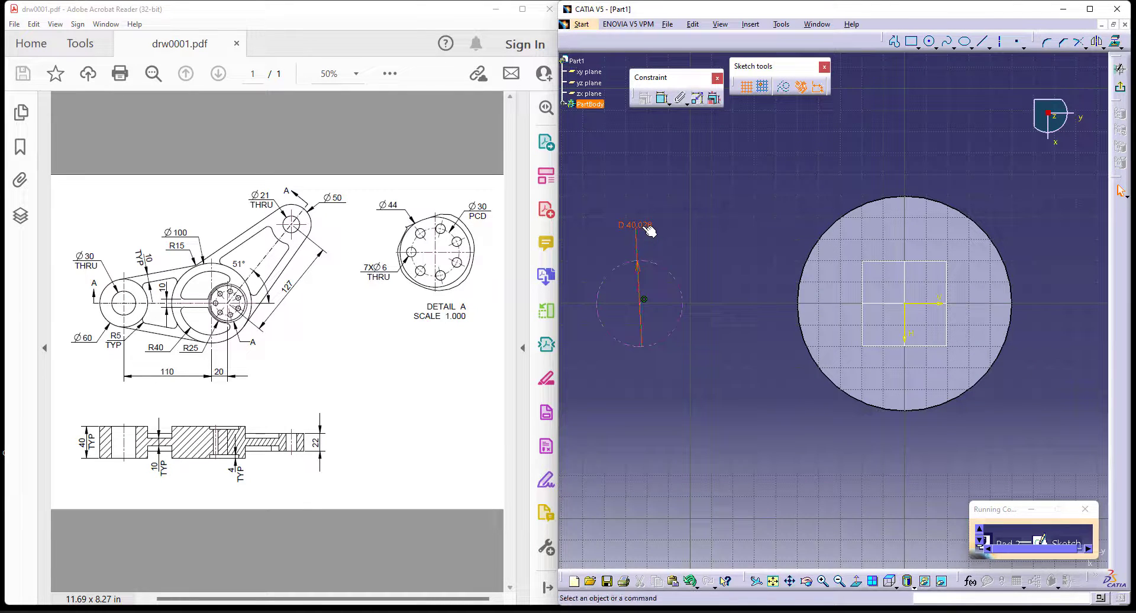
{"action": "double_click", "coordinate": [636, 225]}
{"action": "type", "text": "60"}
{"action": "key", "text": "Return"}
{"action": "left_click", "coordinate": [727, 434]}
{"action": "scroll", "coordinate": [776, 449], "scroll_direction": "down", "scroll_amount": 2}
Step: Dimension the small circle's centre 110 mm from the vertical axis
{"action": "left_click", "coordinate": [662, 98]}
{"action": "left_click", "coordinate": [885, 302]}
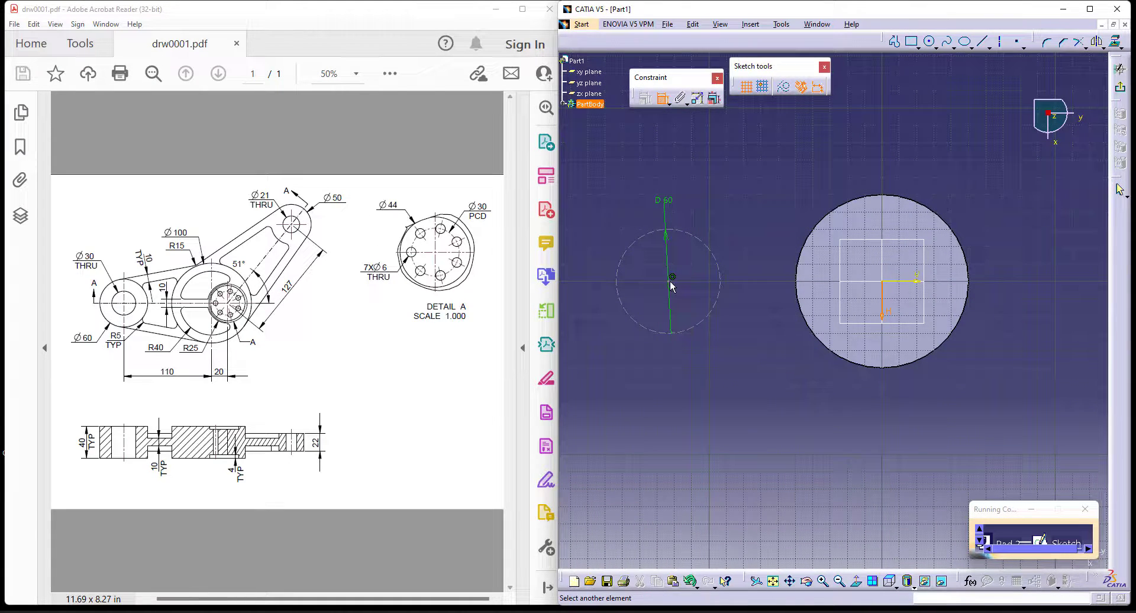
{"action": "left_click", "coordinate": [673, 277]}
{"action": "left_click", "coordinate": [811, 435]}
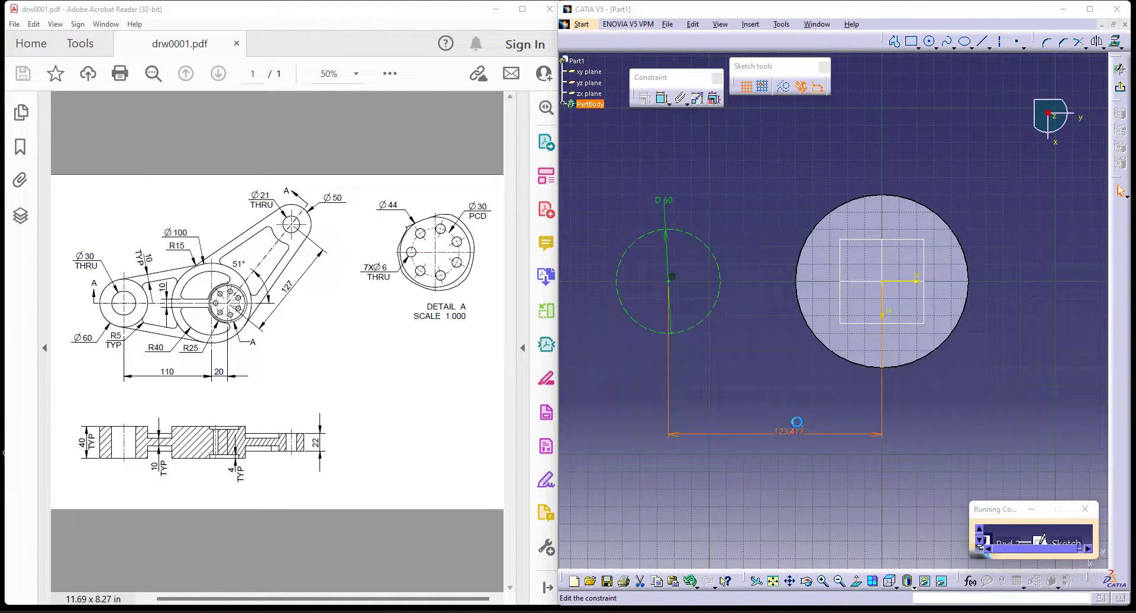
{"action": "double_click", "coordinate": [796, 431]}
{"action": "type", "text": "110"}
{"action": "key", "text": "Return"}
{"action": "middle_click_drag", "start_coordinate": [794, 397], "coordinate": [791, 424]}
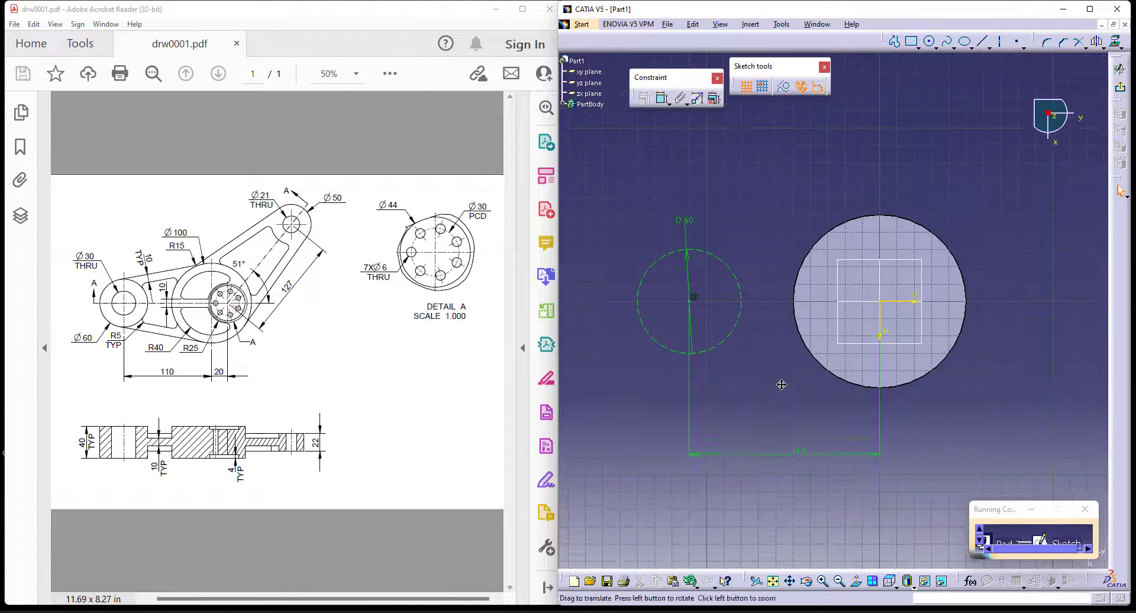
Step: Project the large disc's edge into the sketch
{"action": "left_click", "coordinate": [835, 234]}
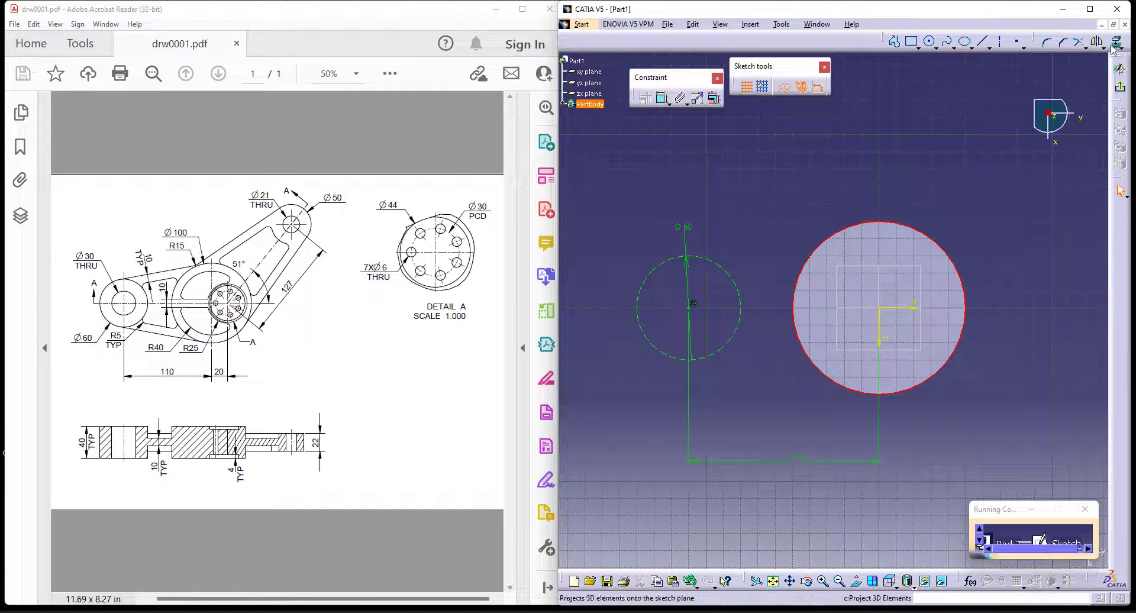
{"action": "left_click", "coordinate": [908, 175]}
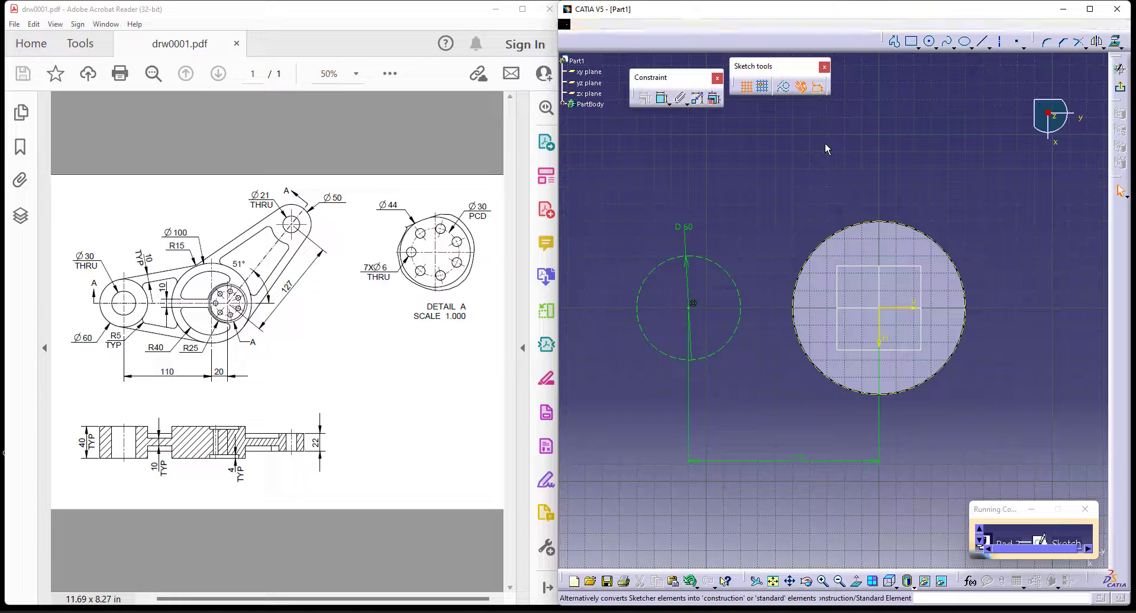
{"action": "left_click", "coordinate": [729, 343]}
{"action": "key", "text": "Escape"}
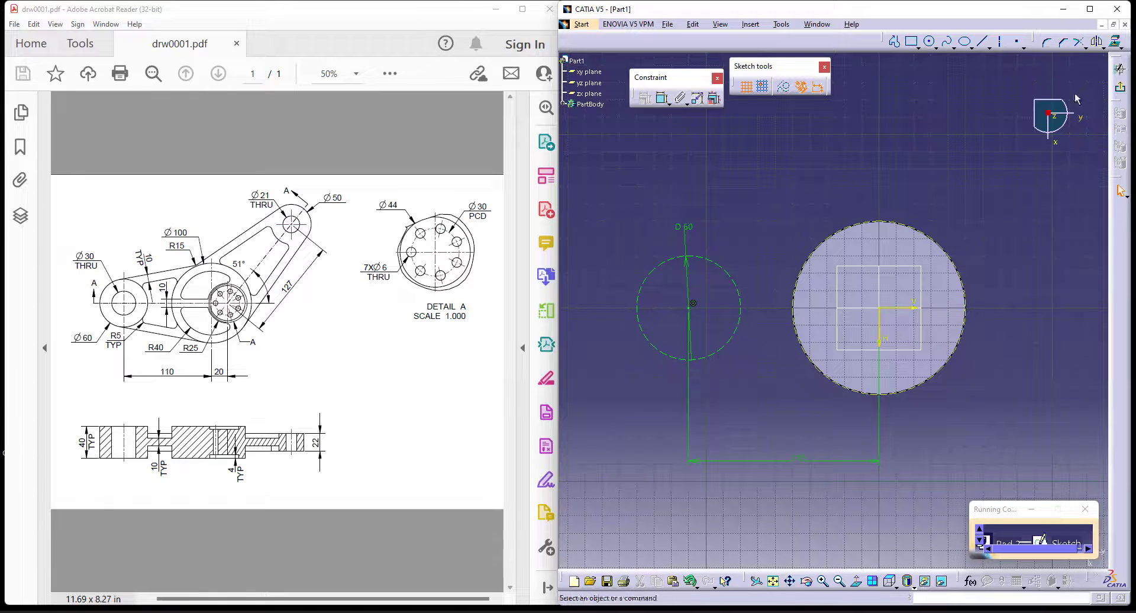
Step: Add upper and lower bi-tangent lines joining the small circle and large disc
{"action": "left_click", "coordinate": [989, 47]}
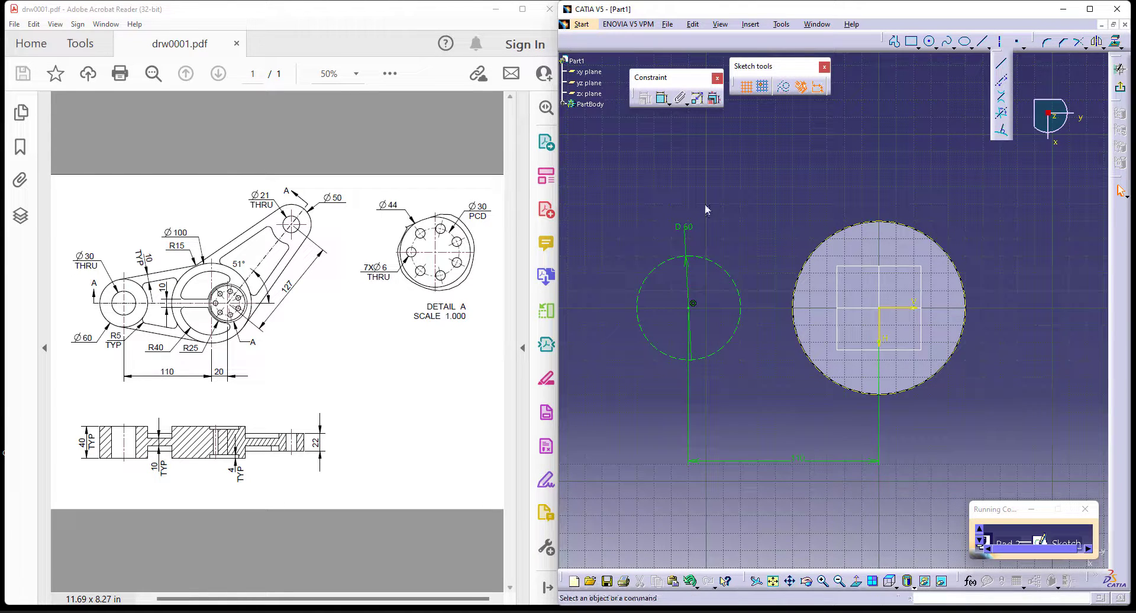
{"action": "left_click", "coordinate": [688, 258]}
{"action": "left_click", "coordinate": [851, 231]}
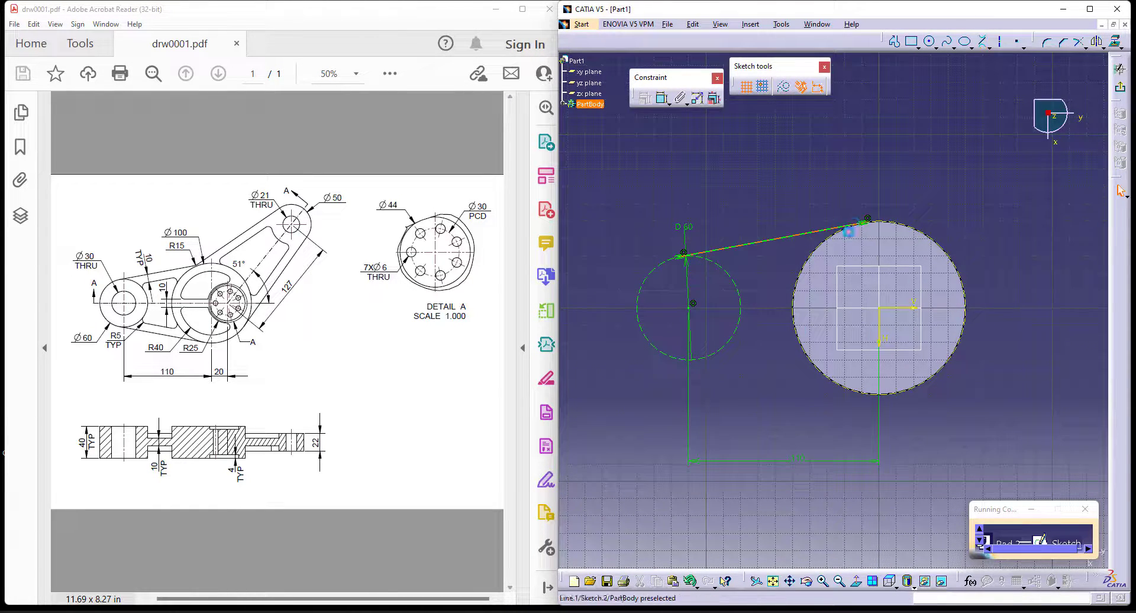
{"action": "left_click", "coordinate": [705, 362]}
{"action": "left_click", "coordinate": [867, 398]}
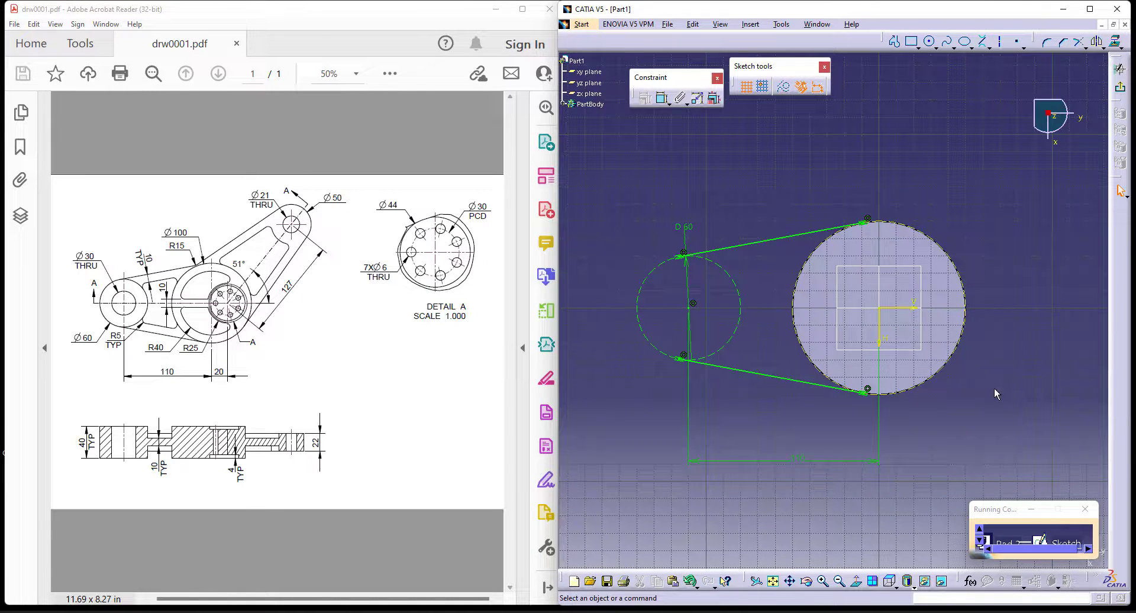
{"action": "middle_click_drag", "start_coordinate": [993, 388], "coordinate": [1041, 365]}
Step: Draw arcs on both circles between the tangent points and exit the sketch
{"action": "left_click", "coordinate": [936, 47]}
{"action": "left_click", "coordinate": [947, 165]}
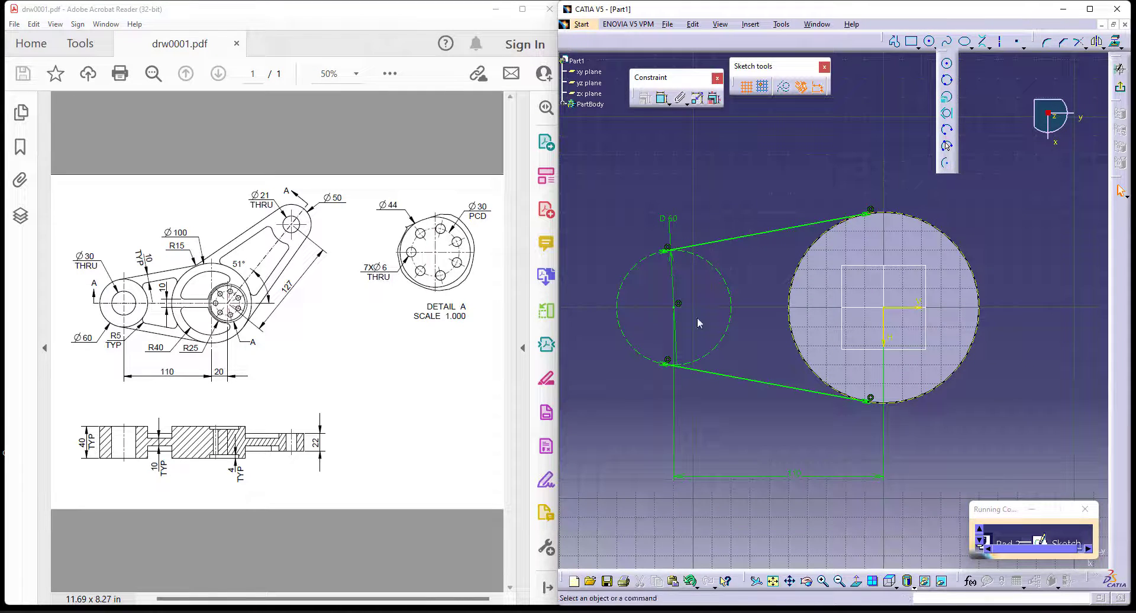
{"action": "left_click", "coordinate": [679, 303]}
{"action": "left_click", "coordinate": [667, 250]}
{"action": "left_click", "coordinate": [668, 368]}
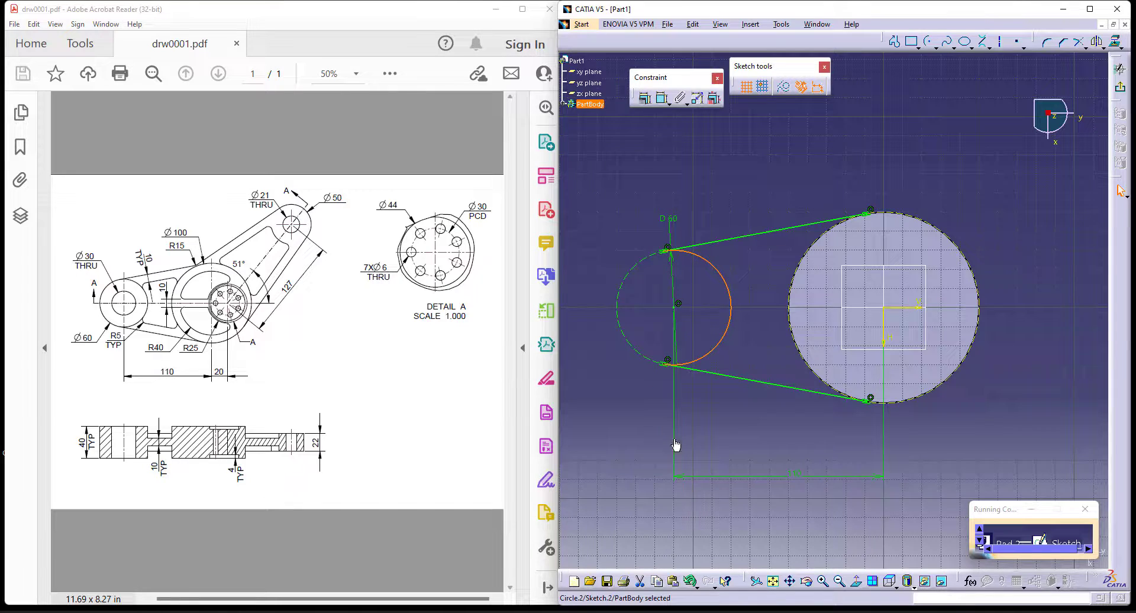
{"action": "middle_click_drag", "start_coordinate": [807, 347], "coordinate": [782, 356]}
{"action": "left_click", "coordinate": [927, 40]}
{"action": "left_click", "coordinate": [860, 316]}
{"action": "left_click", "coordinate": [845, 219]}
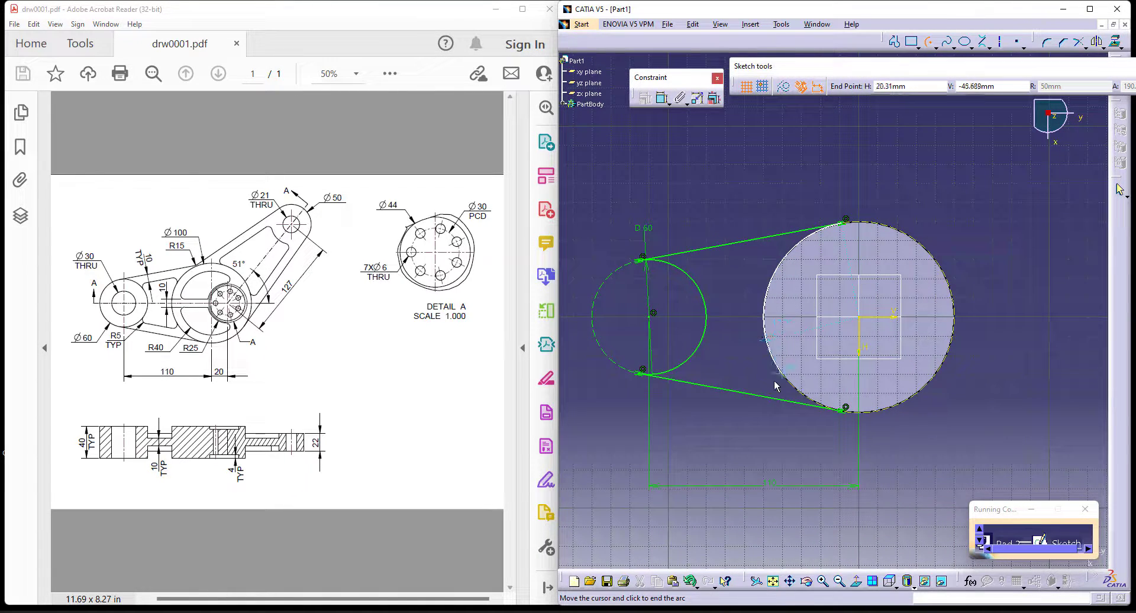
{"action": "left_click", "coordinate": [845, 407]}
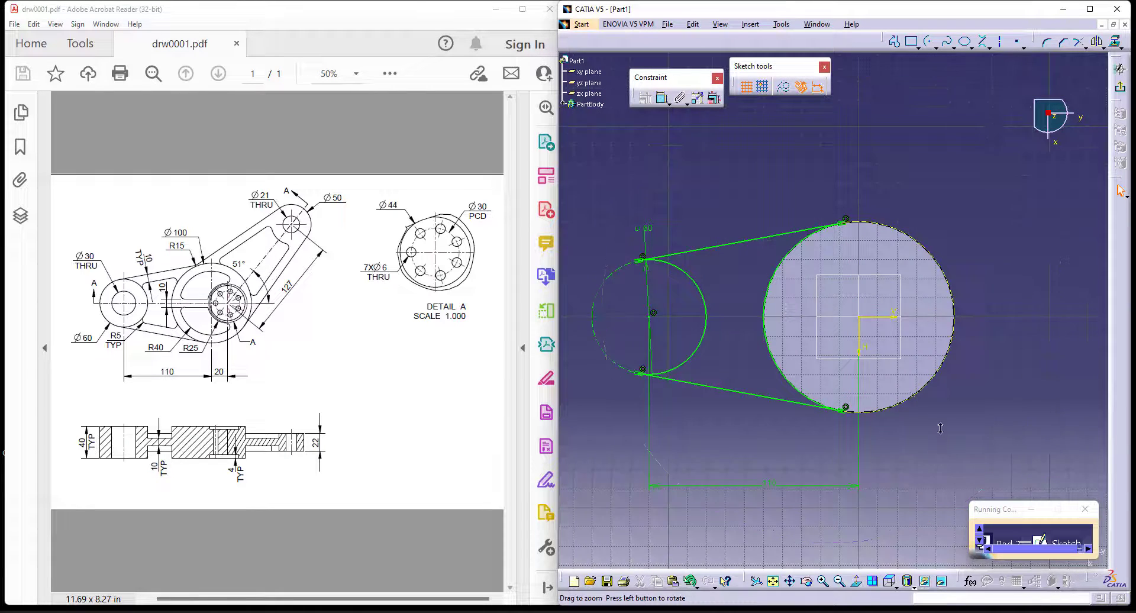
{"action": "left_click", "coordinate": [1120, 87]}
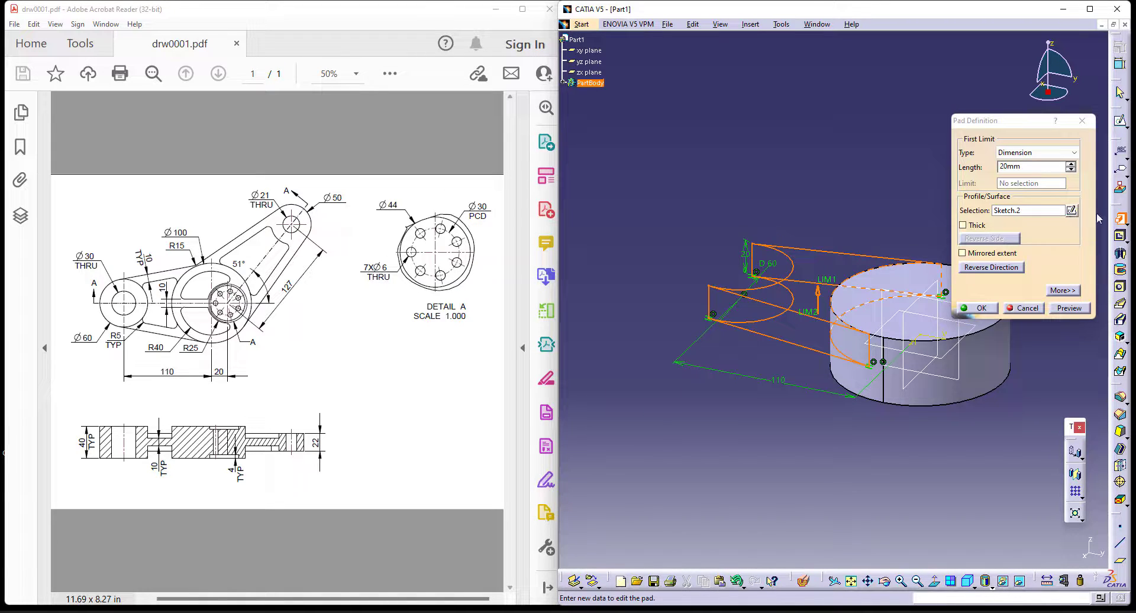
Step: Pad Sketch.2 to 11 mm with mirrored extent to form the arm web
{"action": "left_click", "coordinate": [987, 253]}
{"action": "left_click", "coordinate": [1030, 167]}
{"action": "type", "text": "11"}
{"action": "left_click", "coordinate": [978, 308]}
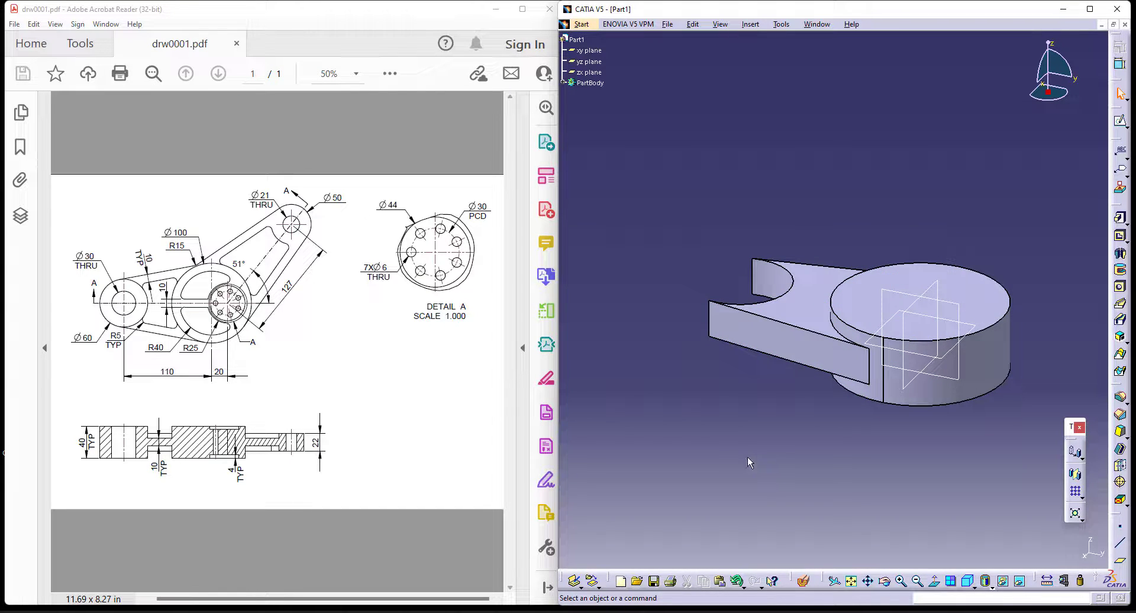
{"action": "middle_click_drag", "start_coordinate": [699, 410], "coordinate": [716, 413]}
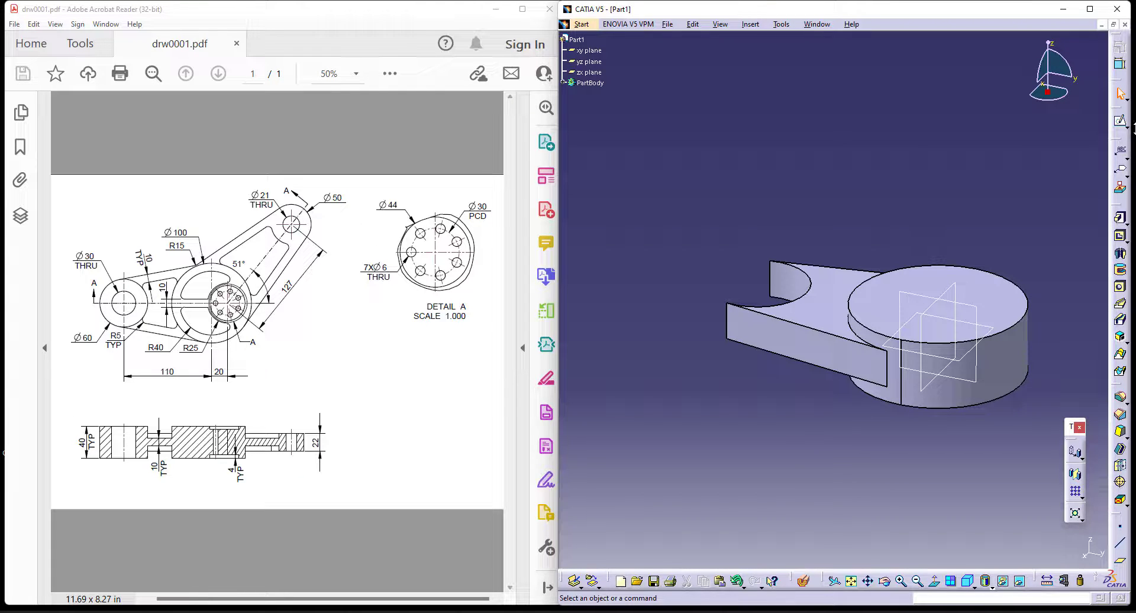
{"action": "left_click", "coordinate": [1121, 218]}
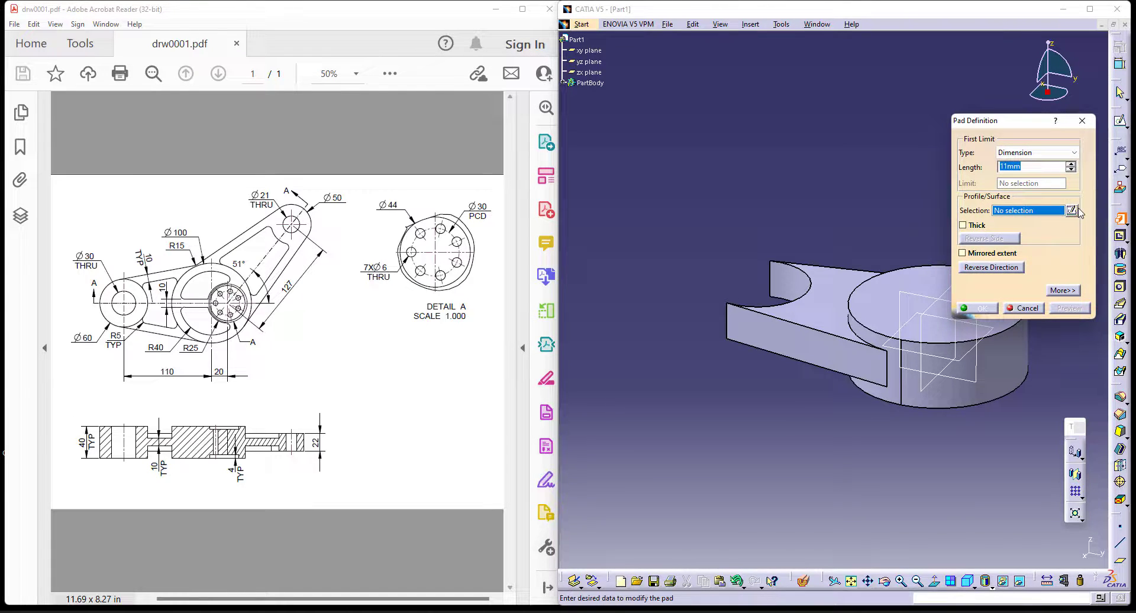
Step: Open a sketch on the web face and convert the lower arc to construction geometry
{"action": "left_click", "coordinate": [1073, 211]}
{"action": "left_click", "coordinate": [968, 357]}
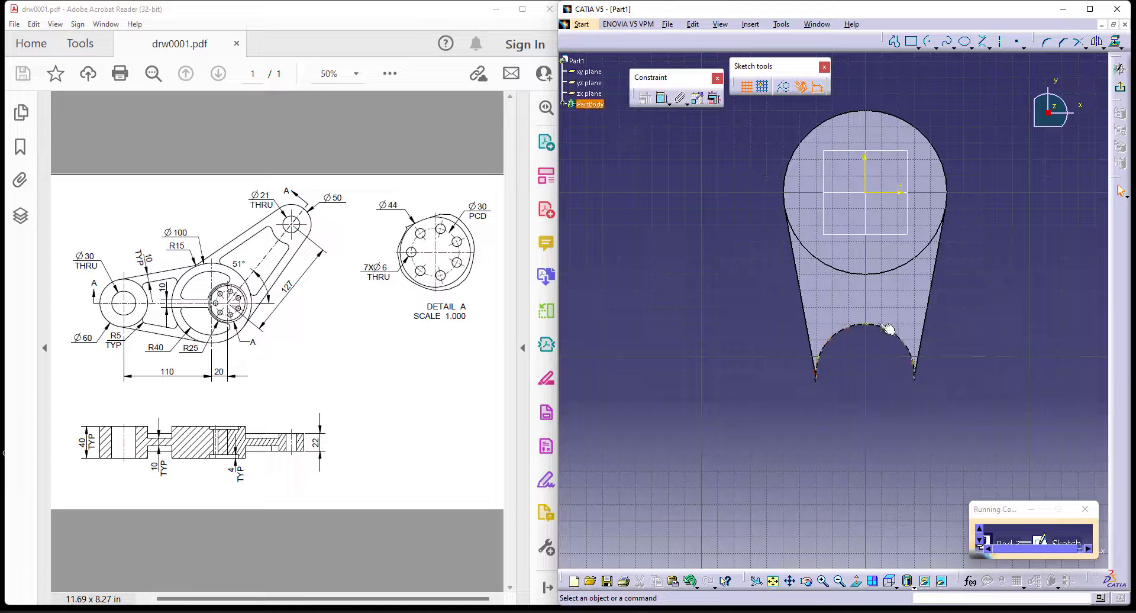
{"action": "left_click", "coordinate": [887, 327]}
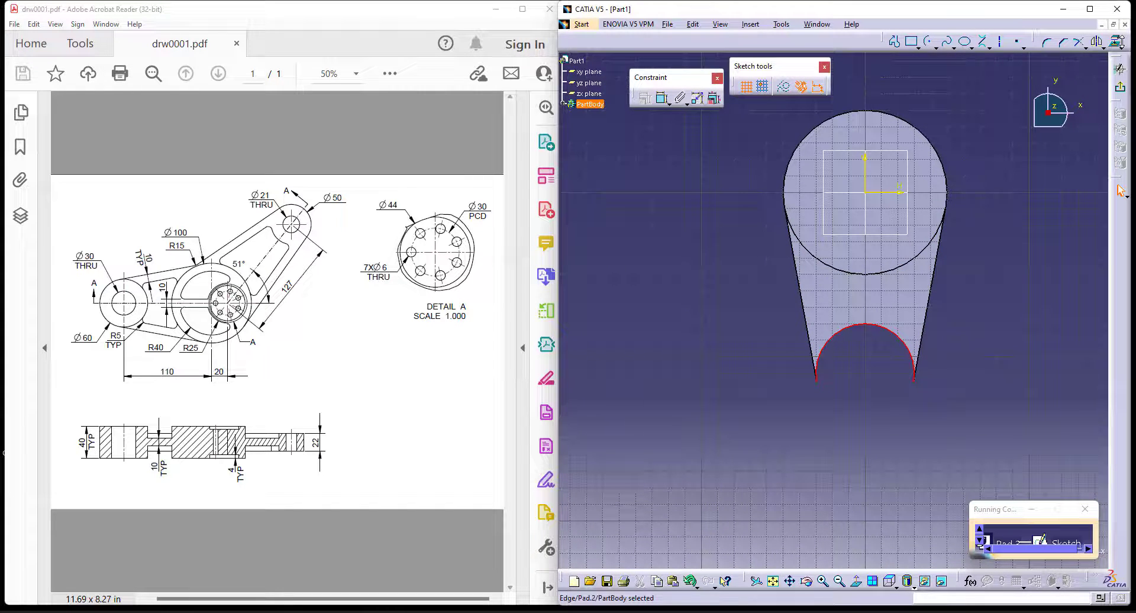
{"action": "left_click", "coordinate": [785, 90]}
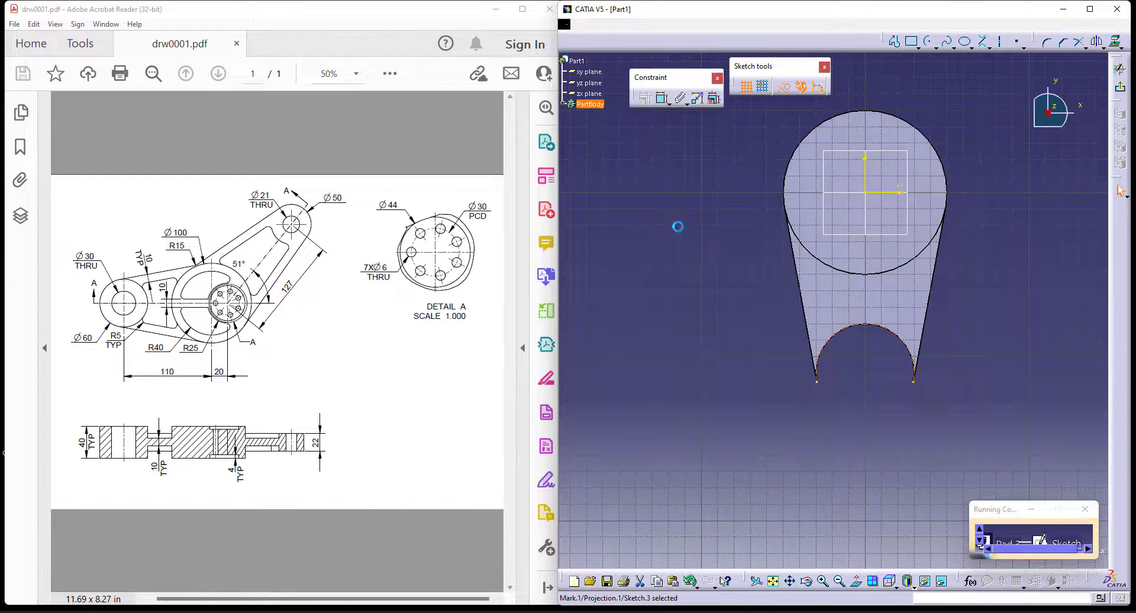
Step: Draw the small boss circle at the arm's lower end
{"action": "left_click", "coordinate": [947, 41]}
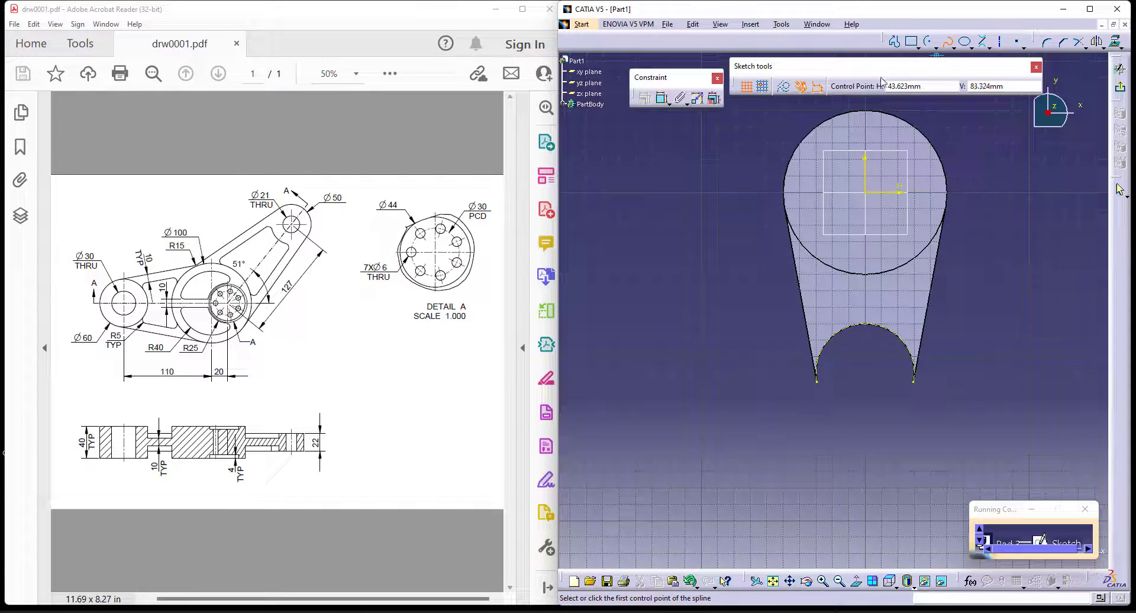
{"action": "left_click", "coordinate": [937, 47]}
{"action": "left_click", "coordinate": [947, 65]}
{"action": "left_click", "coordinate": [866, 382]}
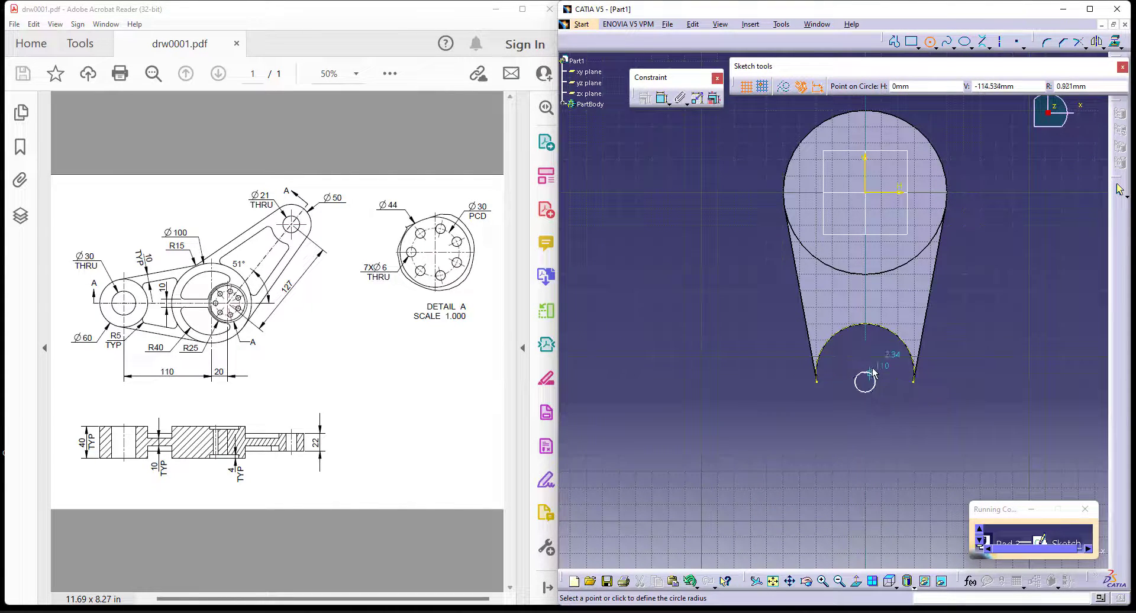
{"action": "key", "text": "Escape"}
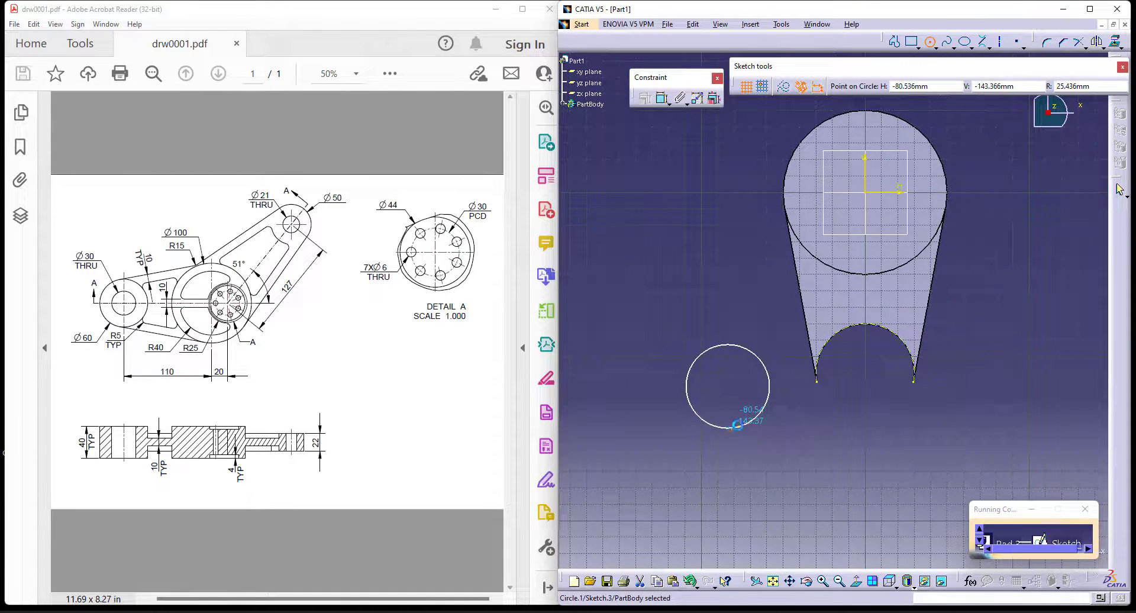
{"action": "left_click", "coordinate": [767, 397]}
Step: Make the circle concentric with the arc and coincident with the web line's endpoint
{"action": "left_click", "coordinate": [906, 344]}
{"action": "right_click", "coordinate": [982, 283]}
{"action": "left_click", "coordinate": [1035, 374]}
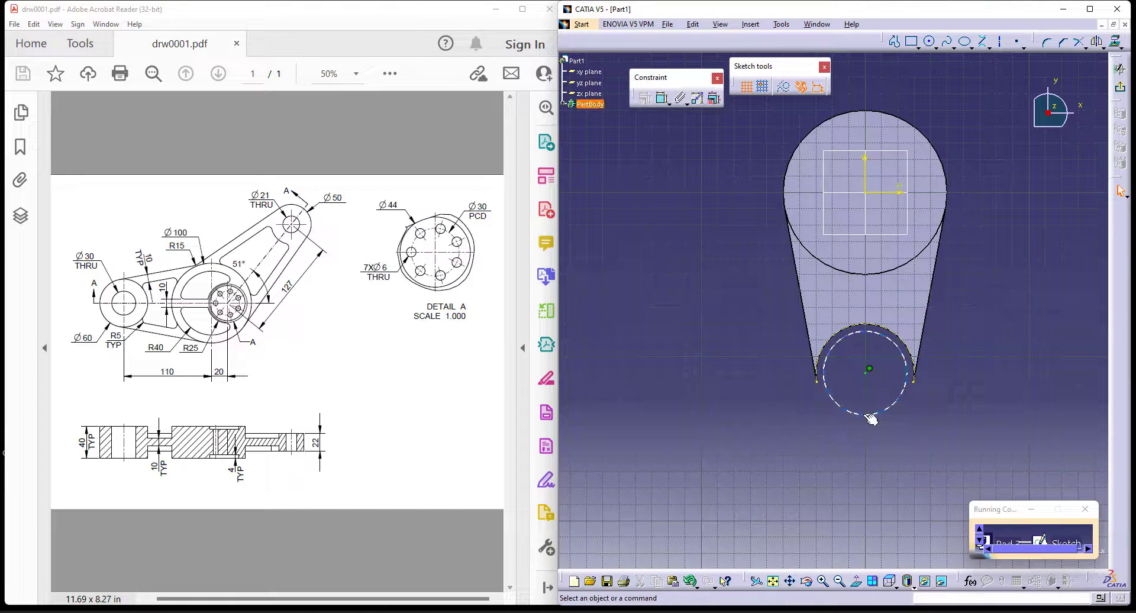
{"action": "left_click", "coordinate": [663, 98]}
{"action": "left_click", "coordinate": [894, 344]}
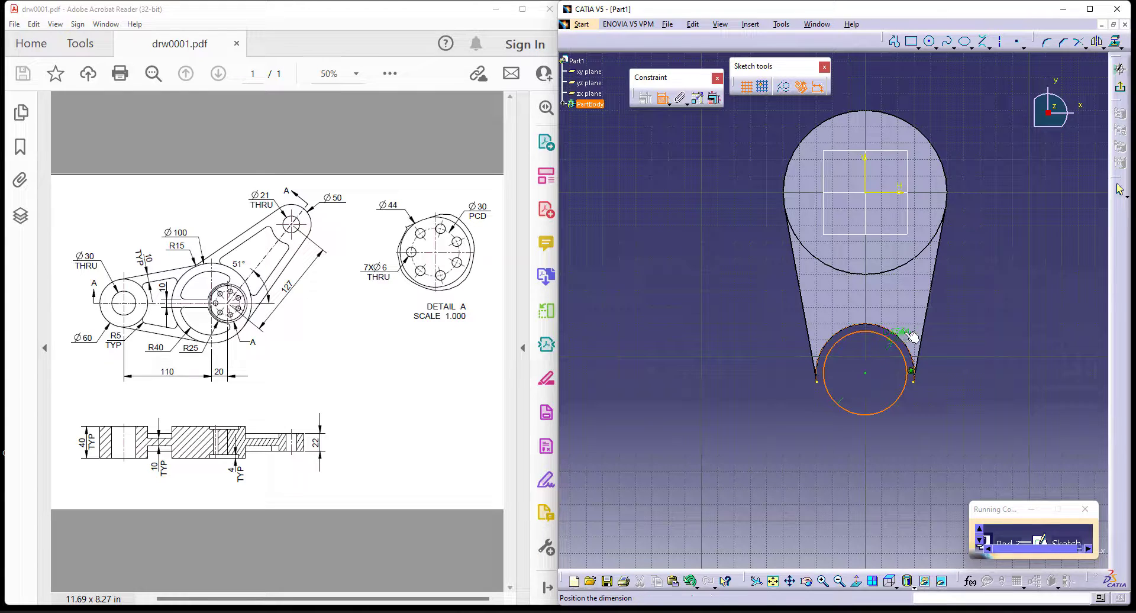
{"action": "left_click", "coordinate": [911, 370]}
{"action": "right_click", "coordinate": [965, 303]}
{"action": "left_click", "coordinate": [1034, 391]}
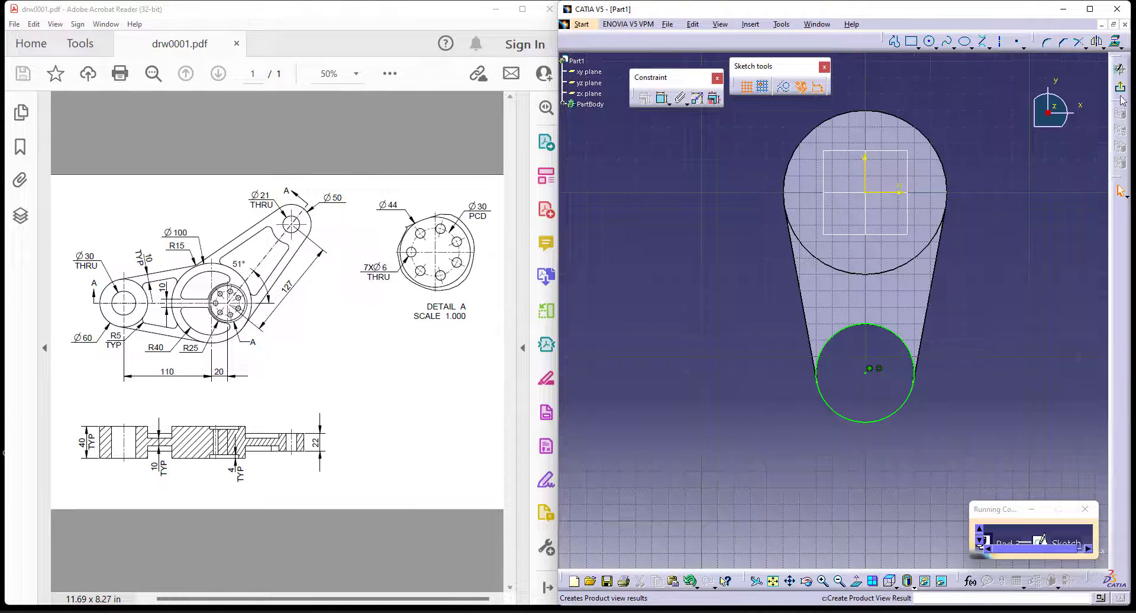
Step: Exit the sketch and set a 20 mm pad with mirrored extent
{"action": "left_click", "coordinate": [963, 253]}
{"action": "double_click", "coordinate": [1017, 168]}
{"action": "type", "text": "20mm"}
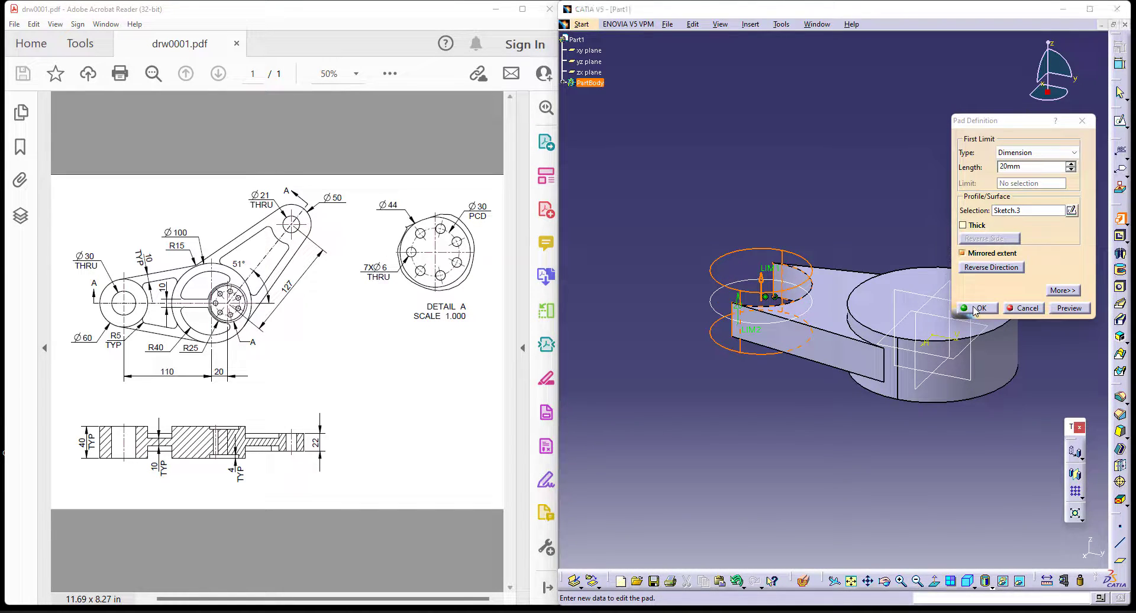
Step: Confirm the 20 mm mirrored pad of Sketch.3 at the arm's small end
{"action": "left_click", "coordinate": [976, 309]}
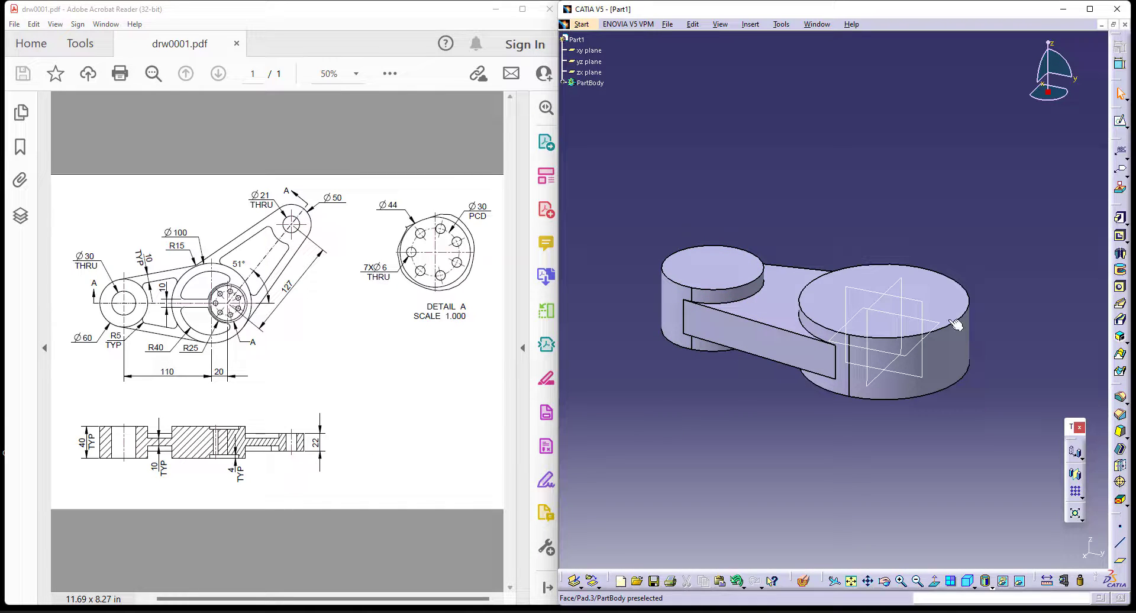
Step: Start a pocket sketched on the large boss's top face with a Ø44 circle
{"action": "left_click", "coordinate": [1120, 235]}
{"action": "left_click", "coordinate": [1071, 216]}
{"action": "left_click", "coordinate": [942, 305]}
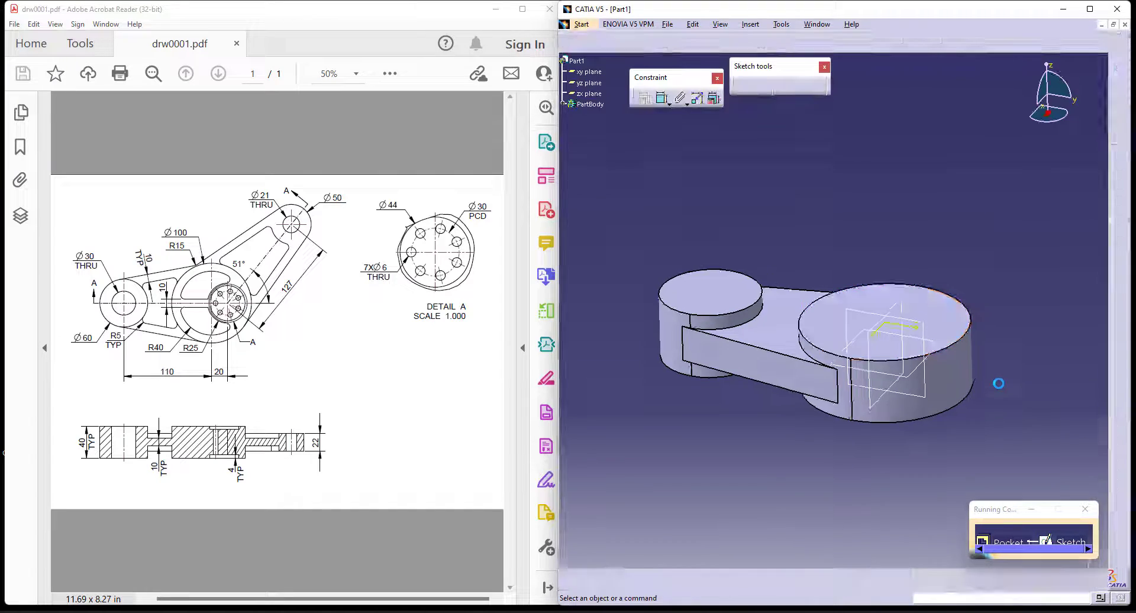
{"action": "left_click", "coordinate": [928, 43]}
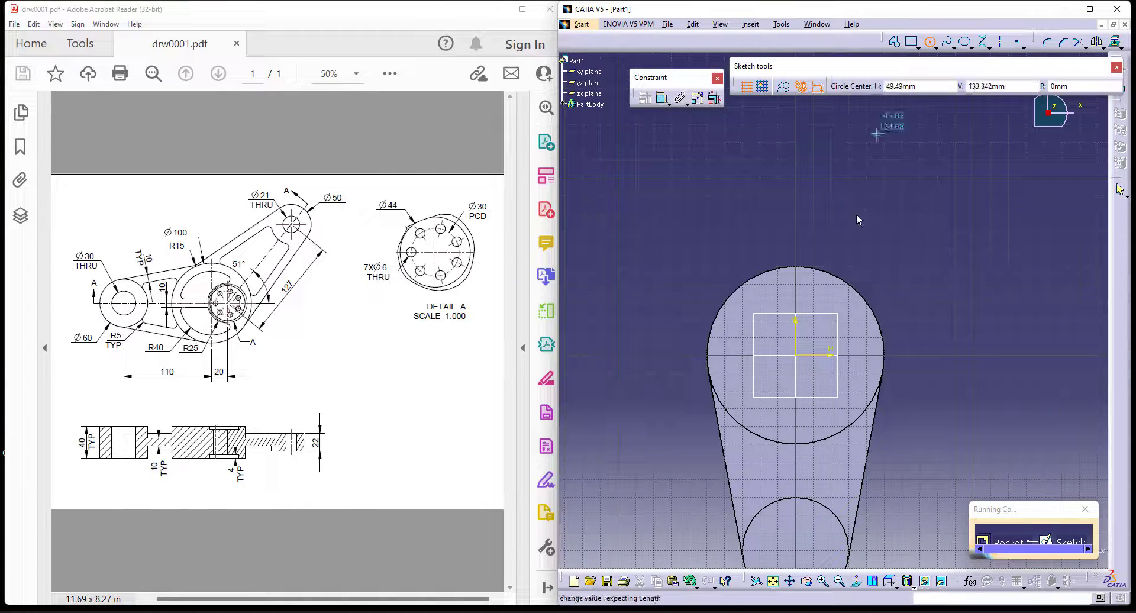
{"action": "left_click", "coordinate": [795, 299]}
{"action": "left_click", "coordinate": [819, 325]}
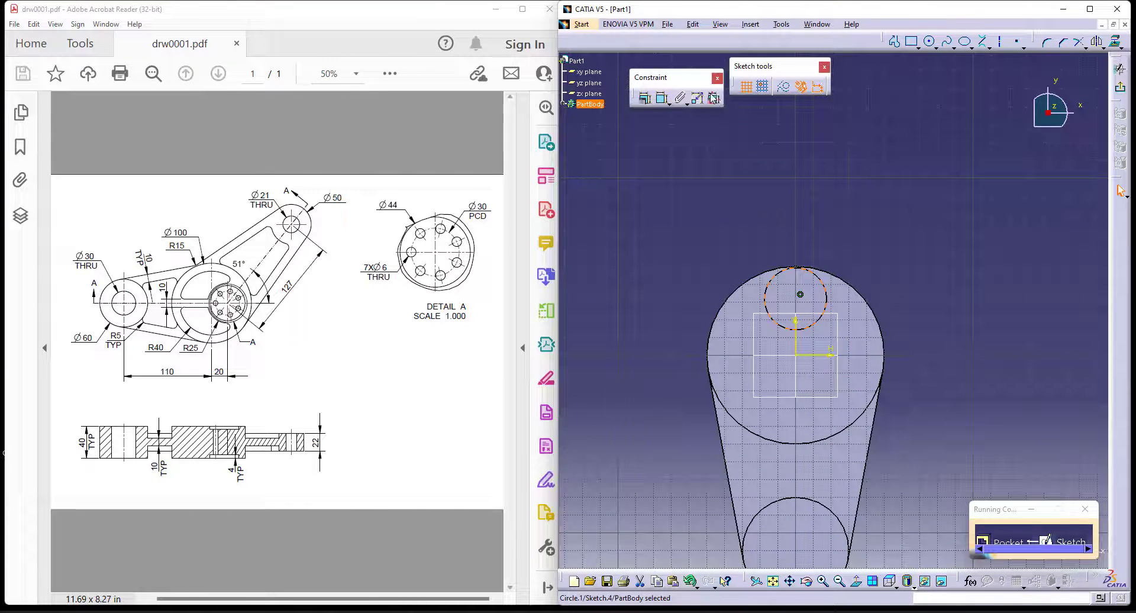
{"action": "left_click", "coordinate": [668, 103]}
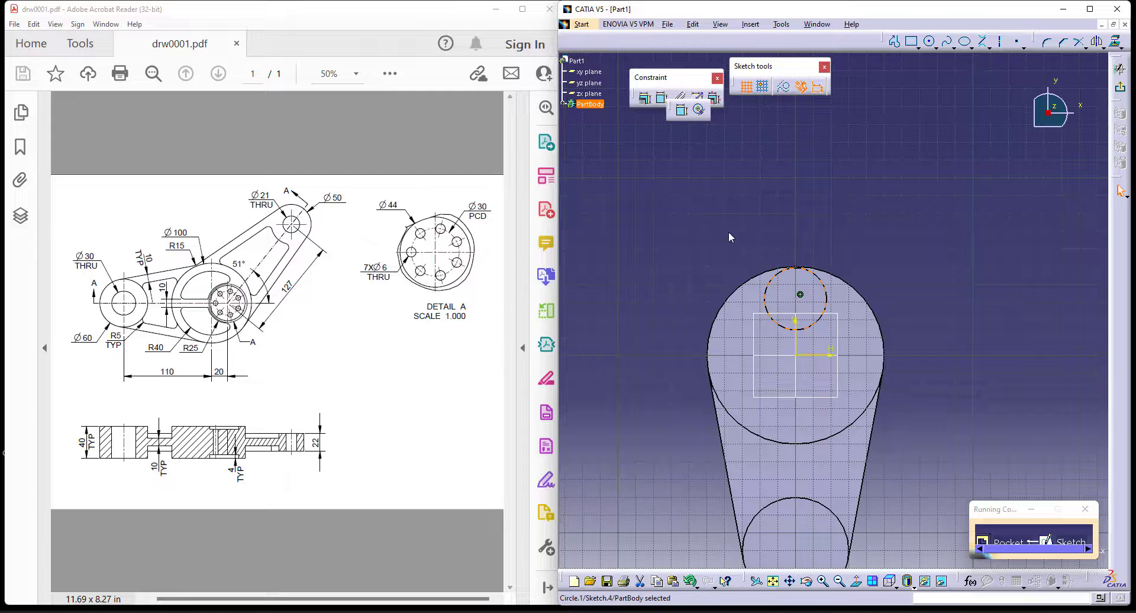
{"action": "left_click", "coordinate": [761, 231]}
{"action": "double_click", "coordinate": [761, 231]}
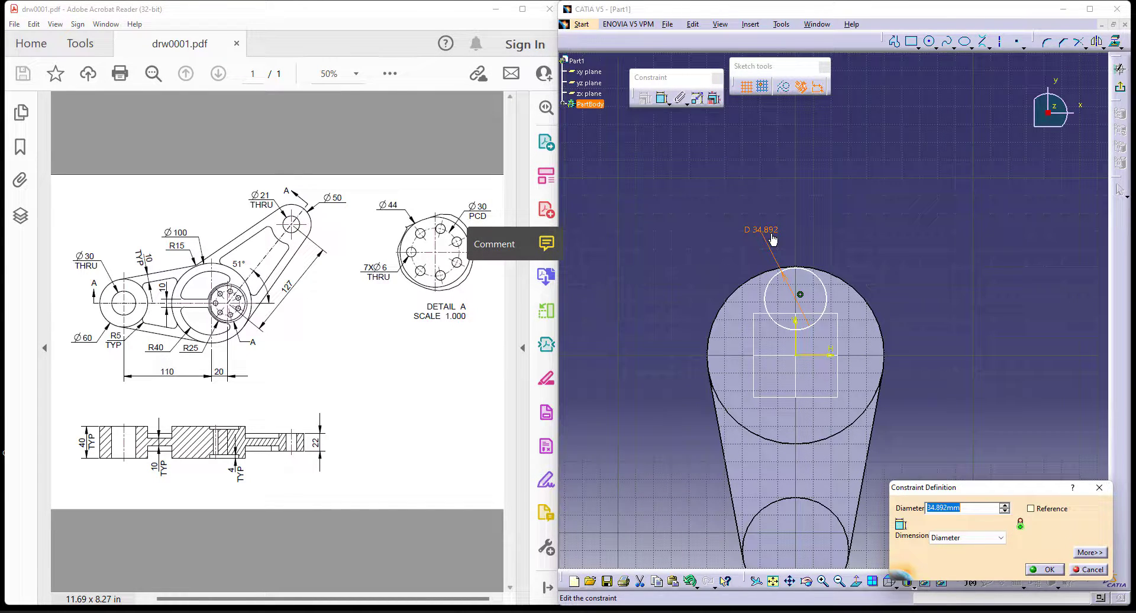
{"action": "key", "text": "Return"}
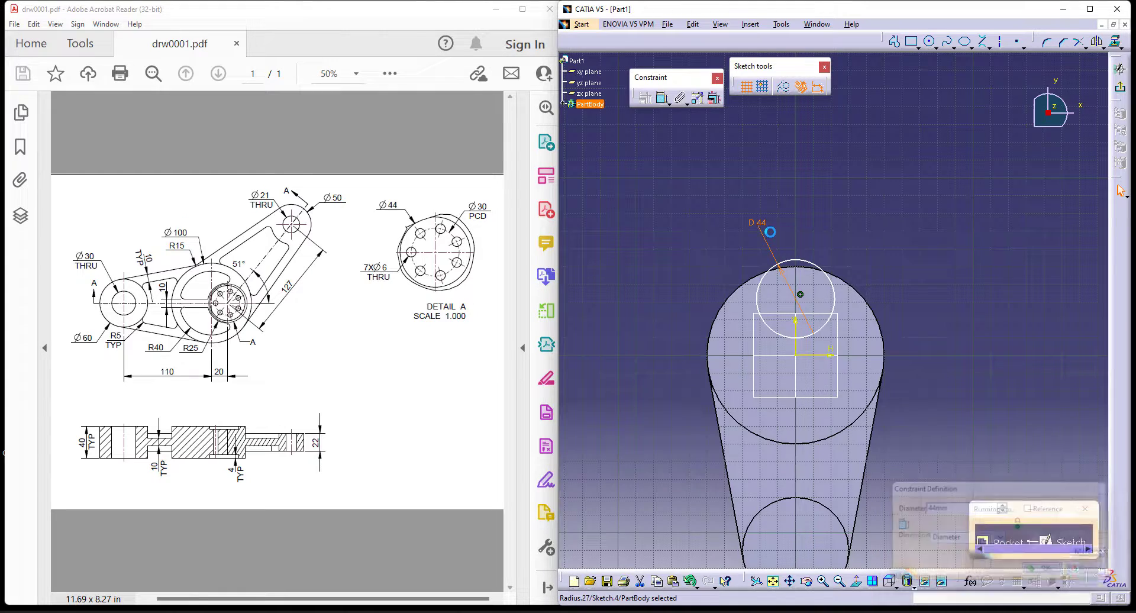
Step: Offset the circle centre 20 mm from the horizontal axis and exit the sketch
{"action": "left_click", "coordinate": [662, 97]}
{"action": "left_click", "coordinate": [800, 294]}
{"action": "double_click", "coordinate": [945, 336]}
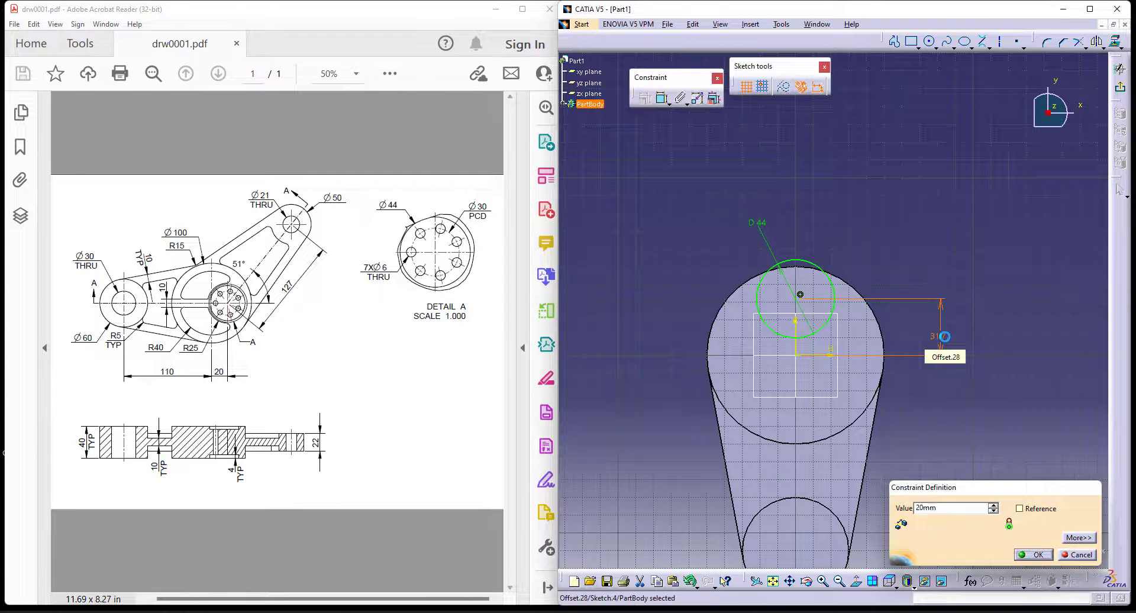
{"action": "type", "text": "20mm"}
{"action": "key", "text": "Return"}
{"action": "left_click", "coordinate": [1120, 69]}
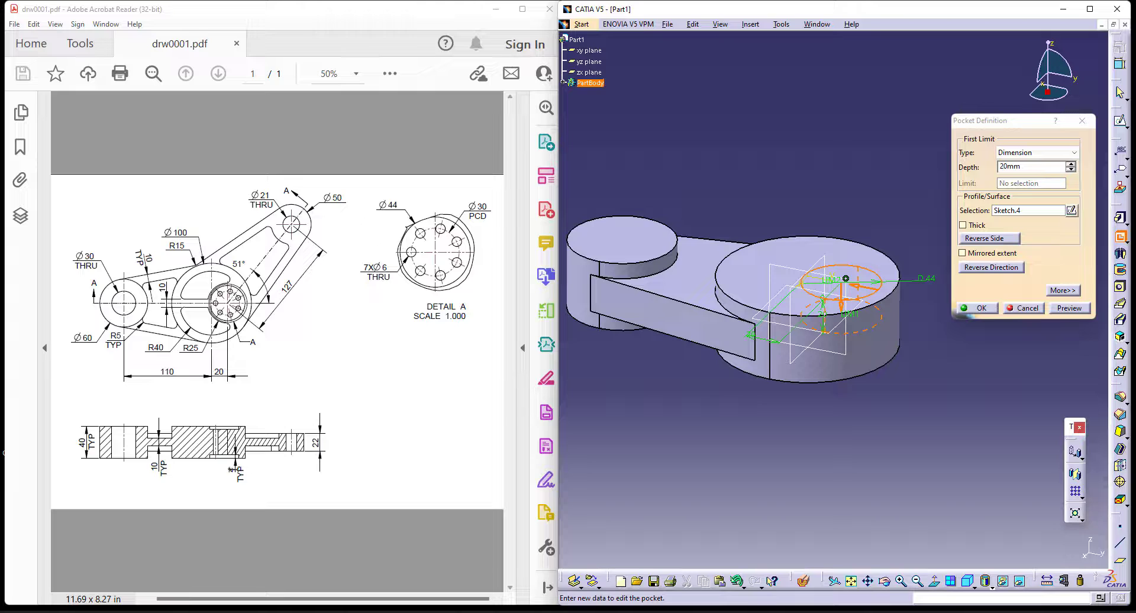
Step: Cut the Ø44 pocket 4 mm deep into the large boss
{"action": "double_click", "coordinate": [1019, 167]}
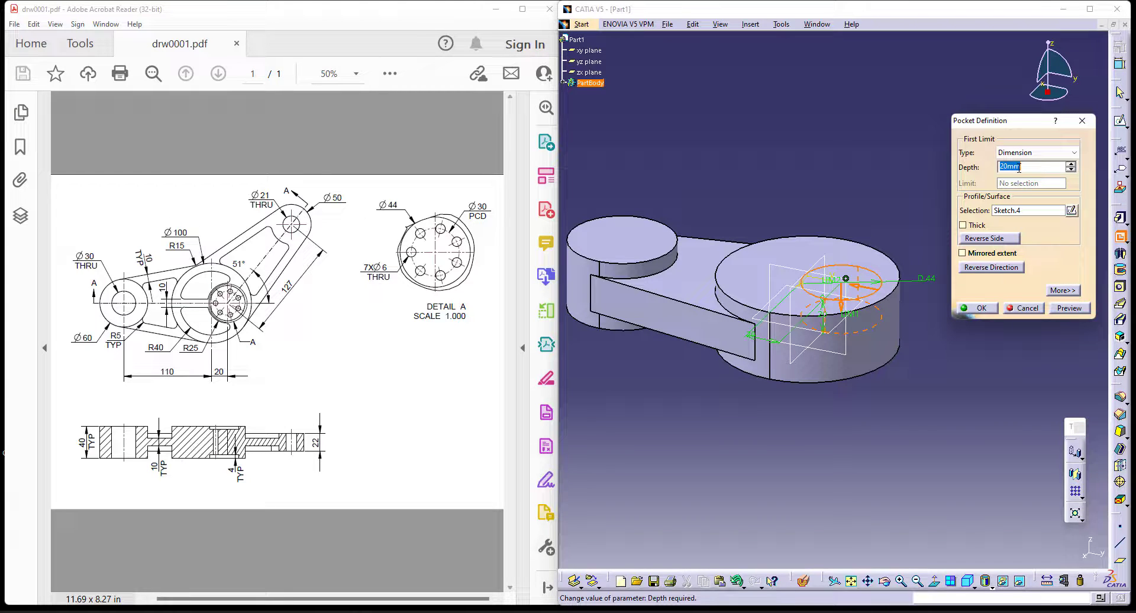
{"action": "type", "text": "4"}
{"action": "left_click", "coordinate": [977, 312]}
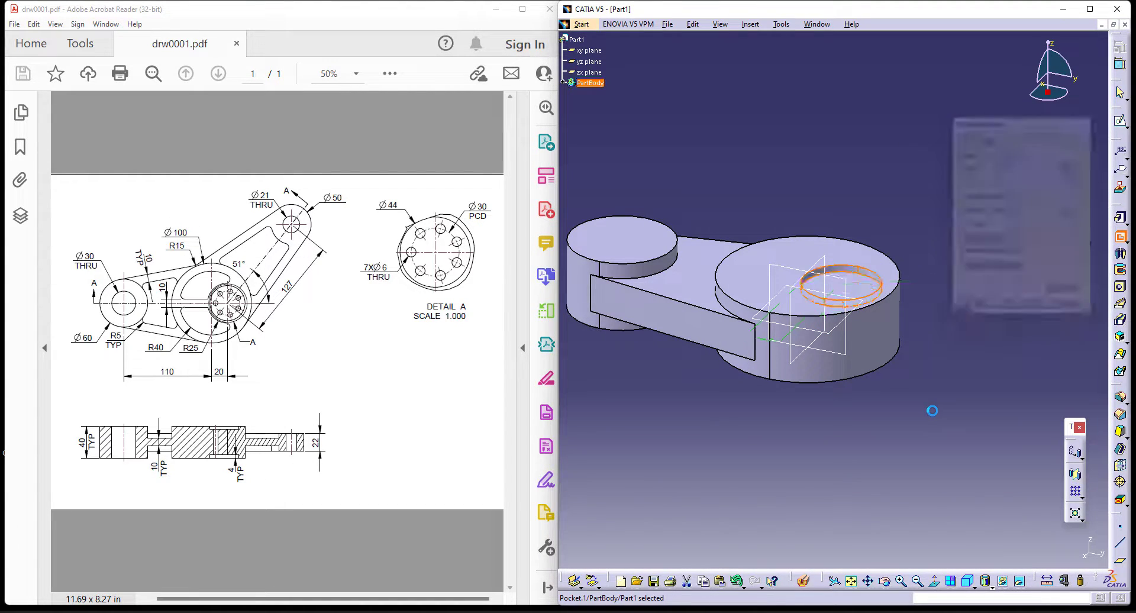
Step: Mirror the pocket about the xy plane and check it in isometric view
{"action": "left_click", "coordinate": [1075, 474]}
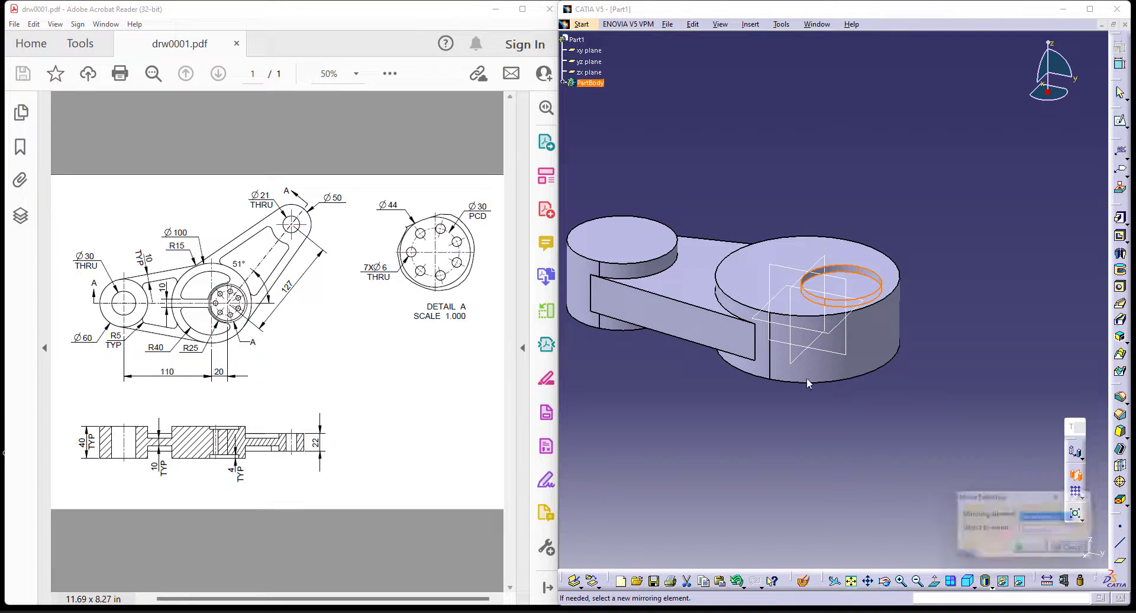
{"action": "left_click", "coordinate": [762, 316]}
{"action": "left_click", "coordinate": [1022, 552]}
{"action": "middle_click_drag", "start_coordinate": [821, 510], "coordinate": [789, 341]}
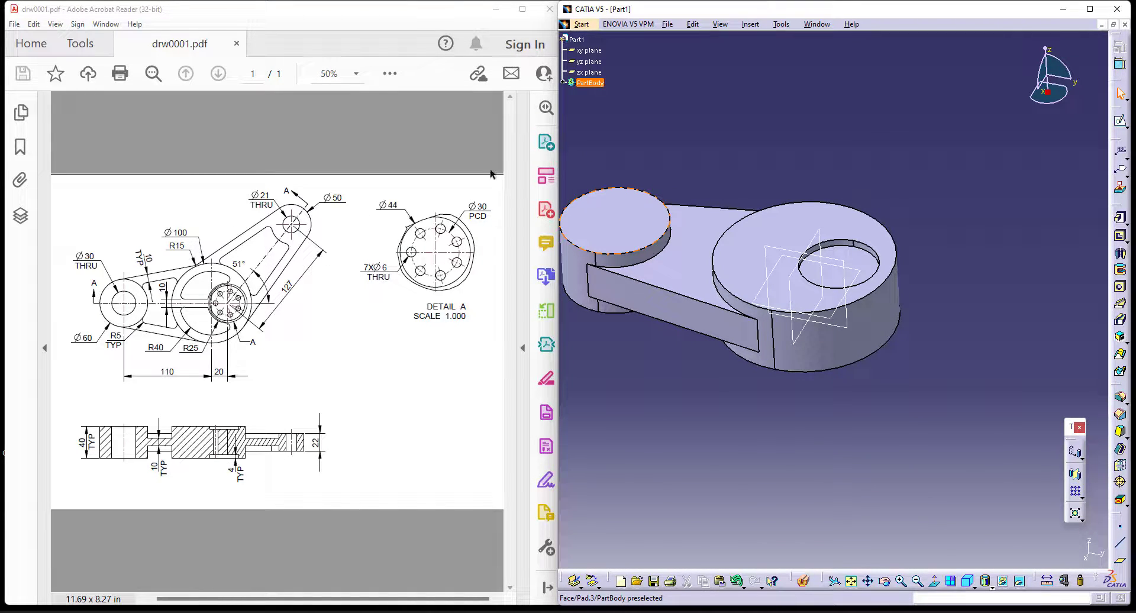
{"action": "left_click", "coordinate": [969, 582]}
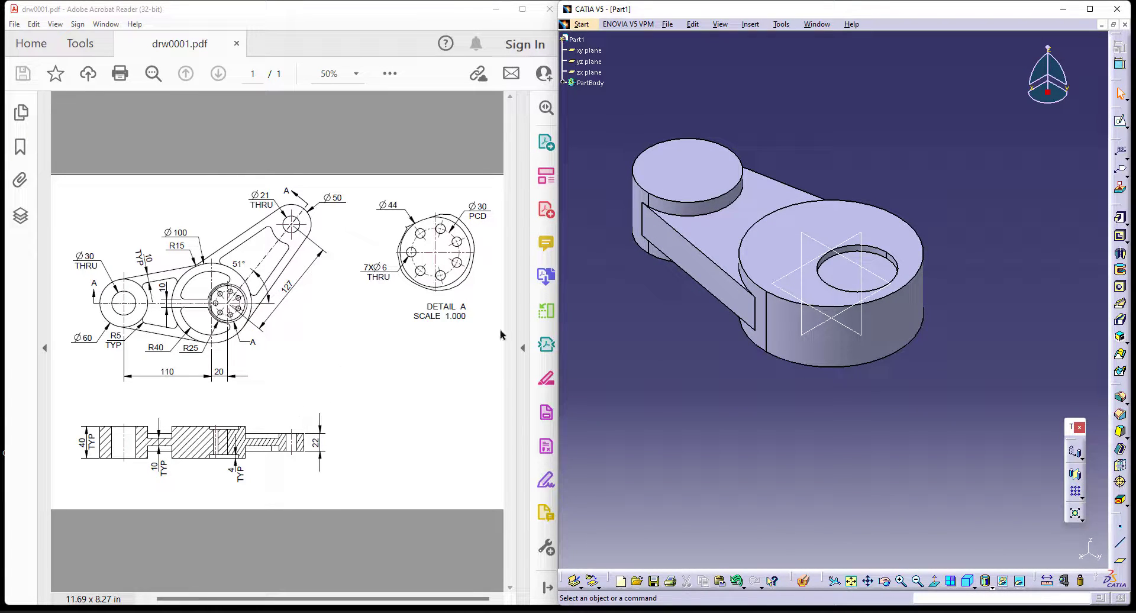
{"action": "middle_click_drag", "start_coordinate": [911, 402], "coordinate": [890, 382]}
{"action": "left_click", "coordinate": [1121, 217]}
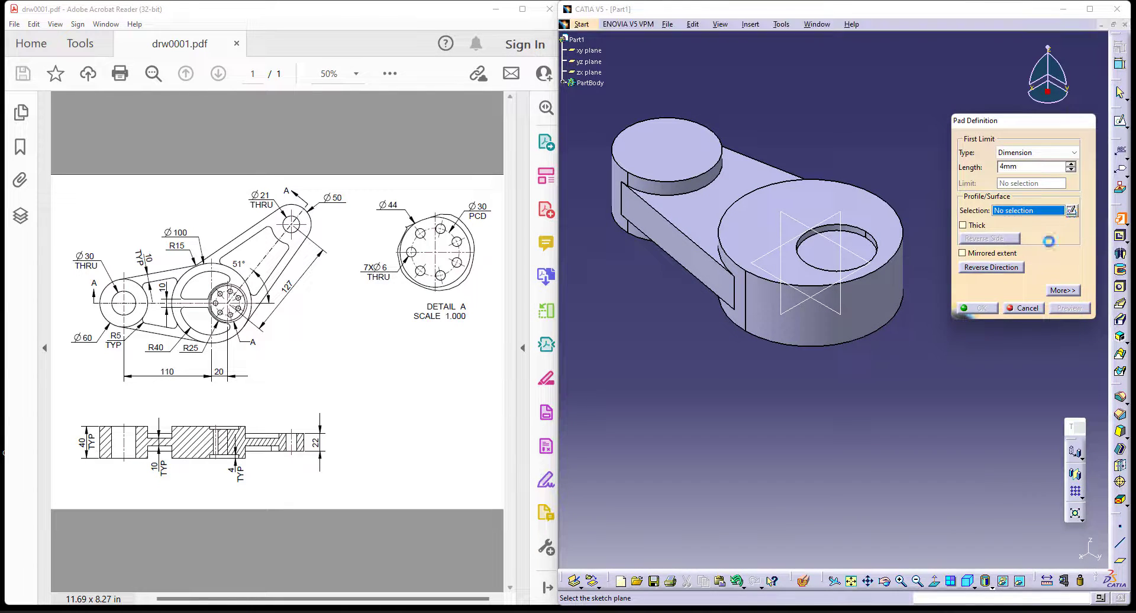
Step: Open the new pad's sketch on the xy plane in top view
{"action": "left_click", "coordinate": [766, 275]}
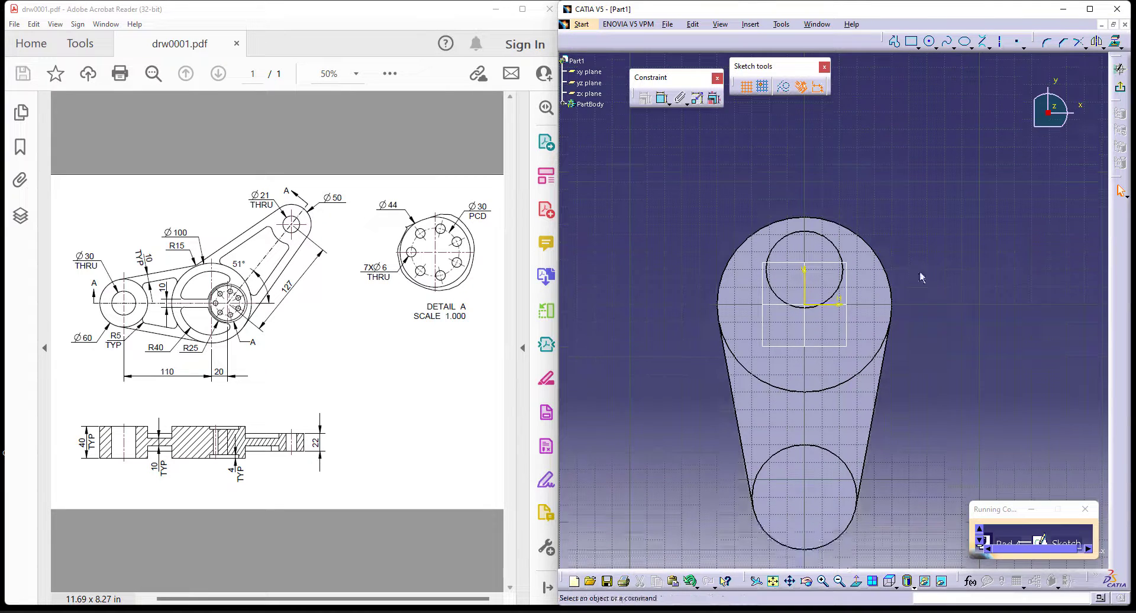
{"action": "left_click", "coordinate": [890, 582]}
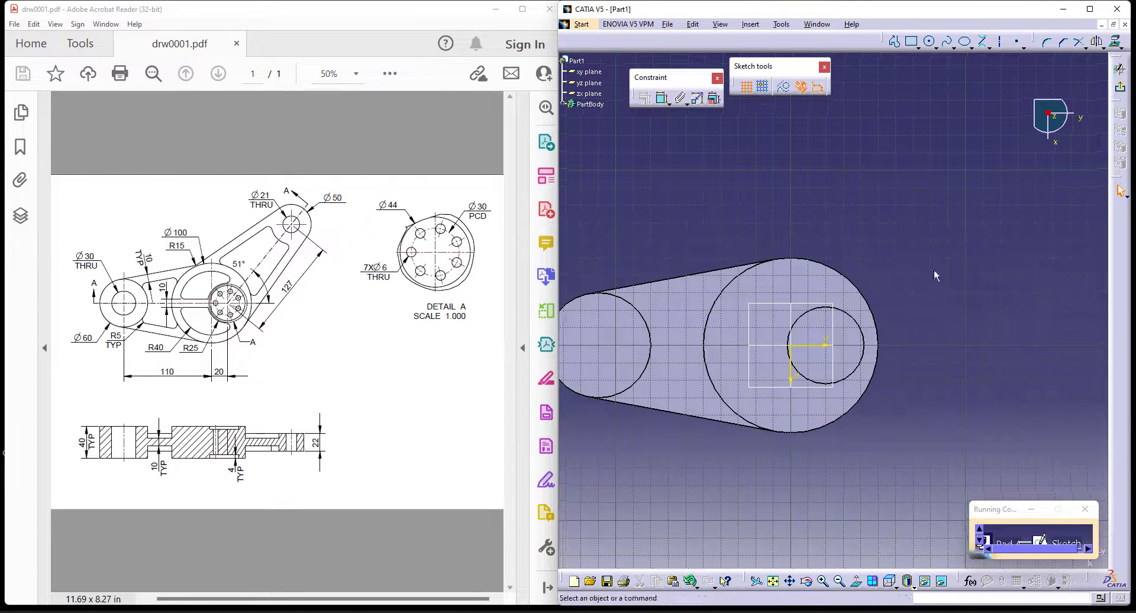
{"action": "left_click", "coordinate": [854, 319]}
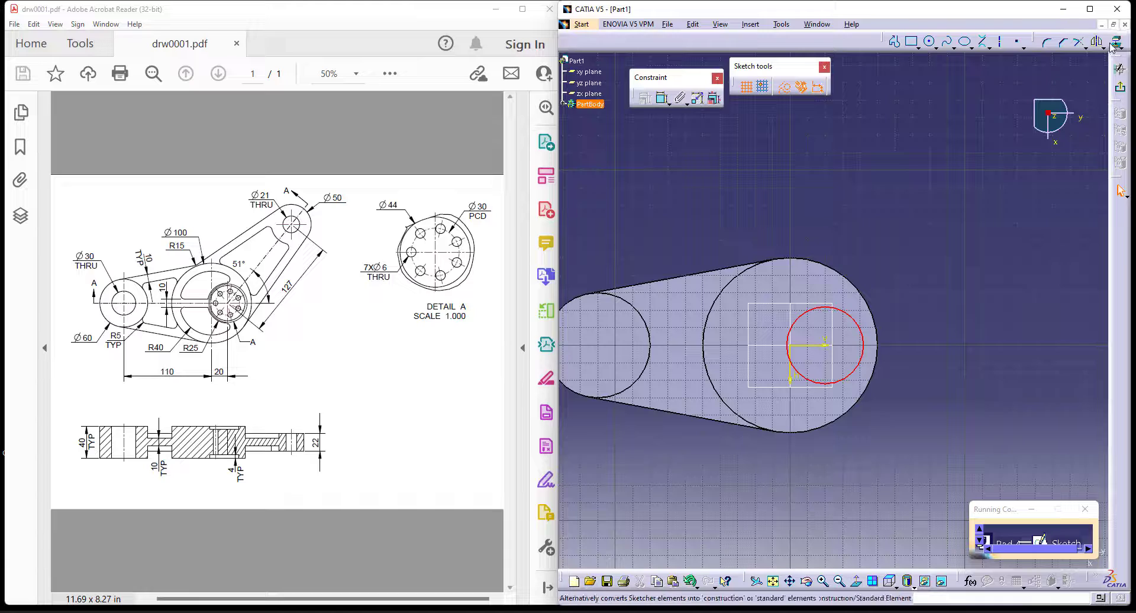
{"action": "key", "text": "Escape"}
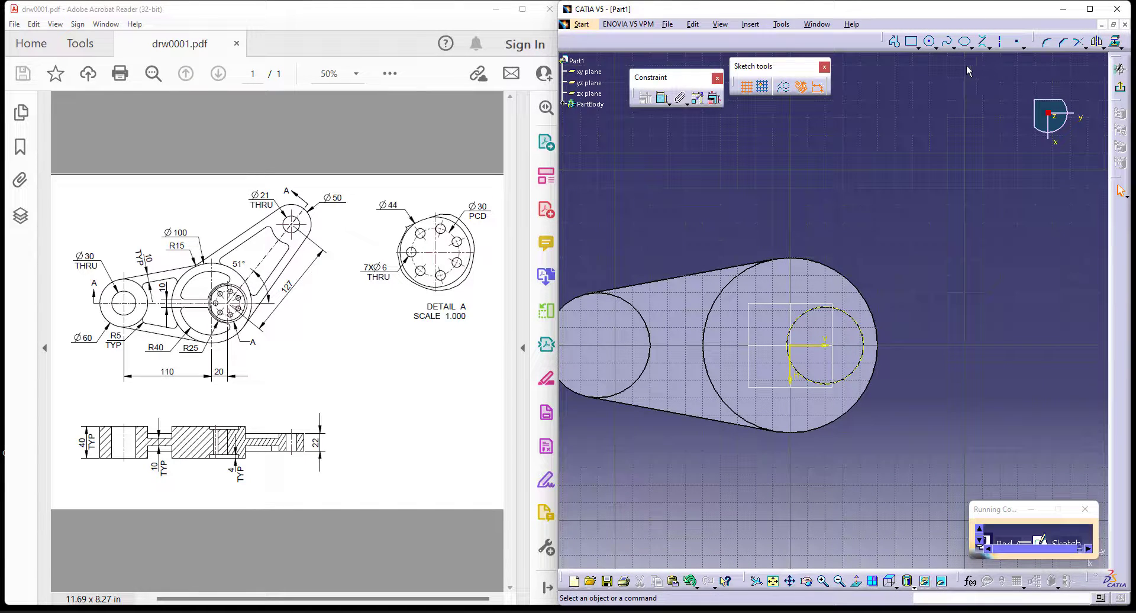
Step: Draw a construction line from the Ø44 circle's centre toward the upper right
{"action": "left_click", "coordinate": [1078, 44]}
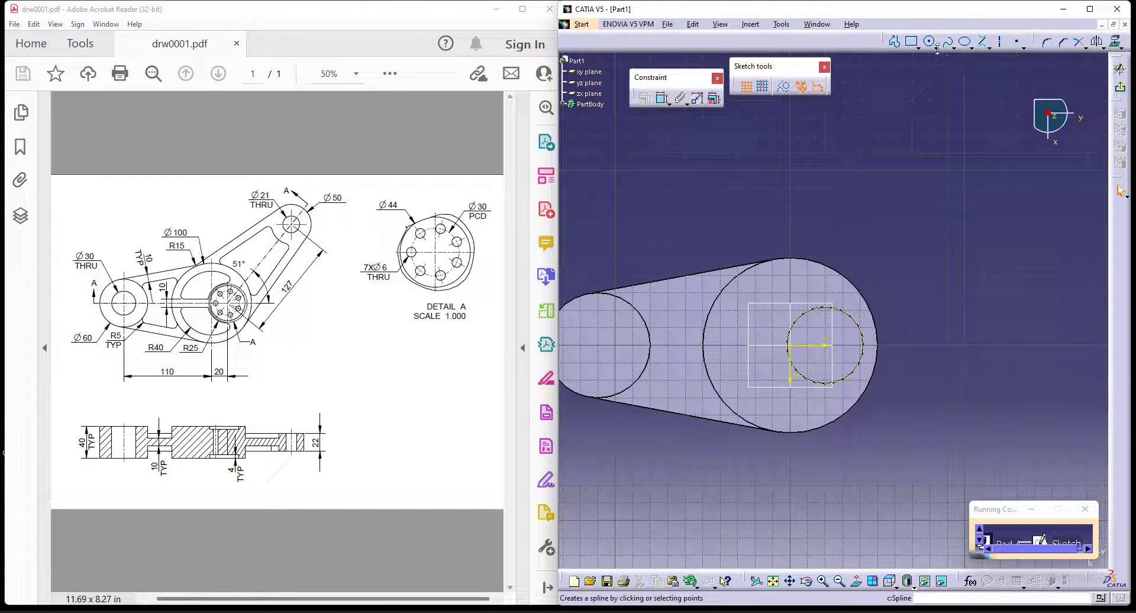
{"action": "left_click", "coordinate": [989, 47]}
{"action": "left_click", "coordinate": [987, 63]}
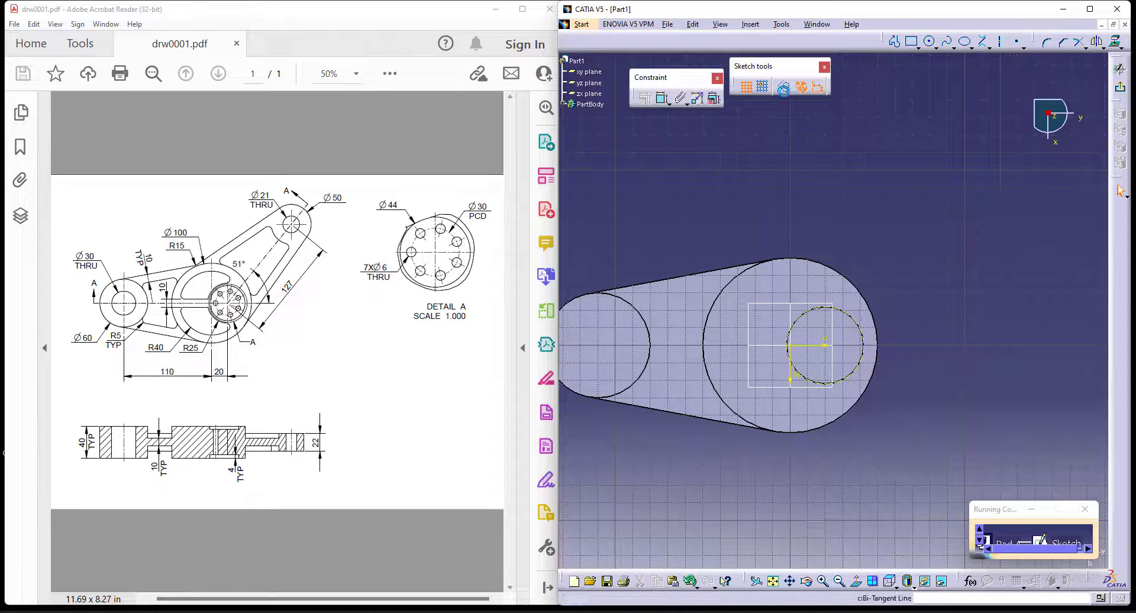
{"action": "left_click", "coordinate": [830, 341]}
{"action": "left_click", "coordinate": [840, 341]}
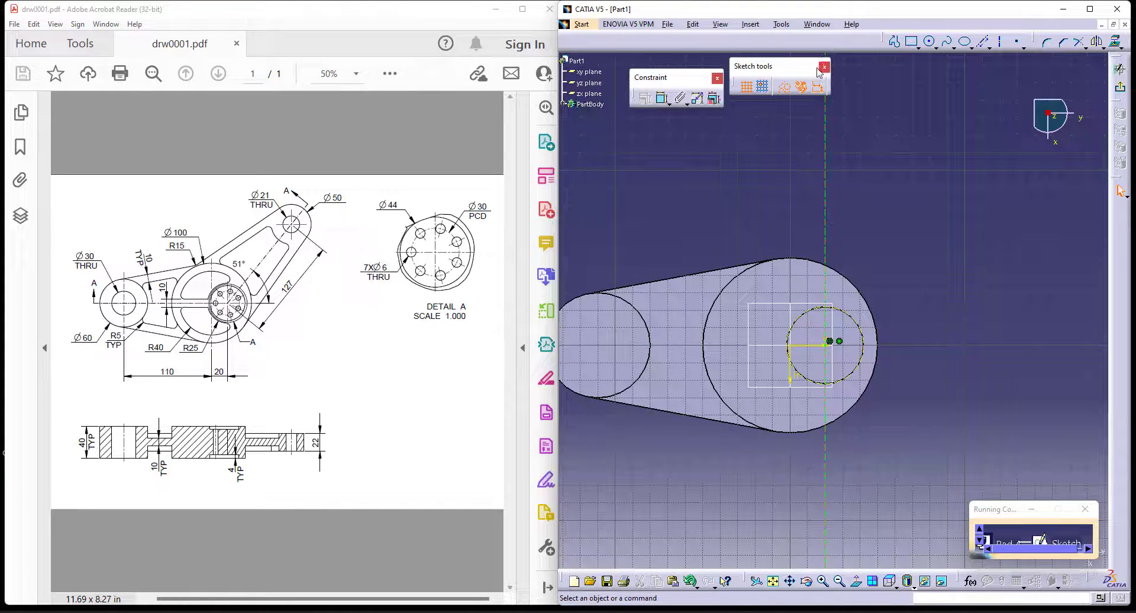
{"action": "left_click", "coordinate": [985, 43]}
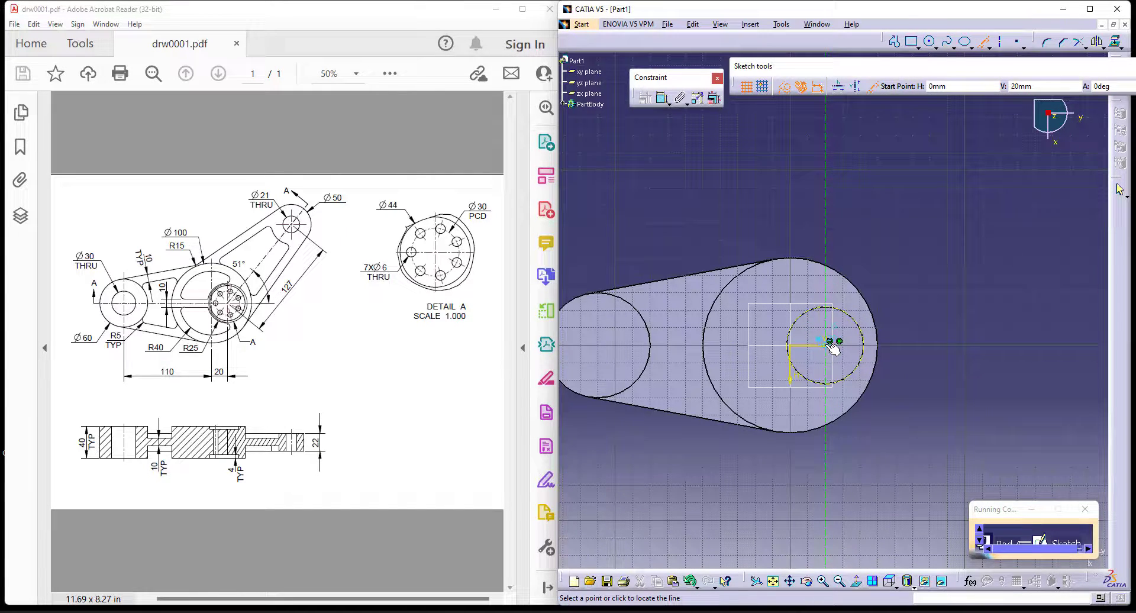
{"action": "left_click", "coordinate": [897, 250]}
{"action": "middle_click_drag", "start_coordinate": [959, 286], "coordinate": [950, 309]}
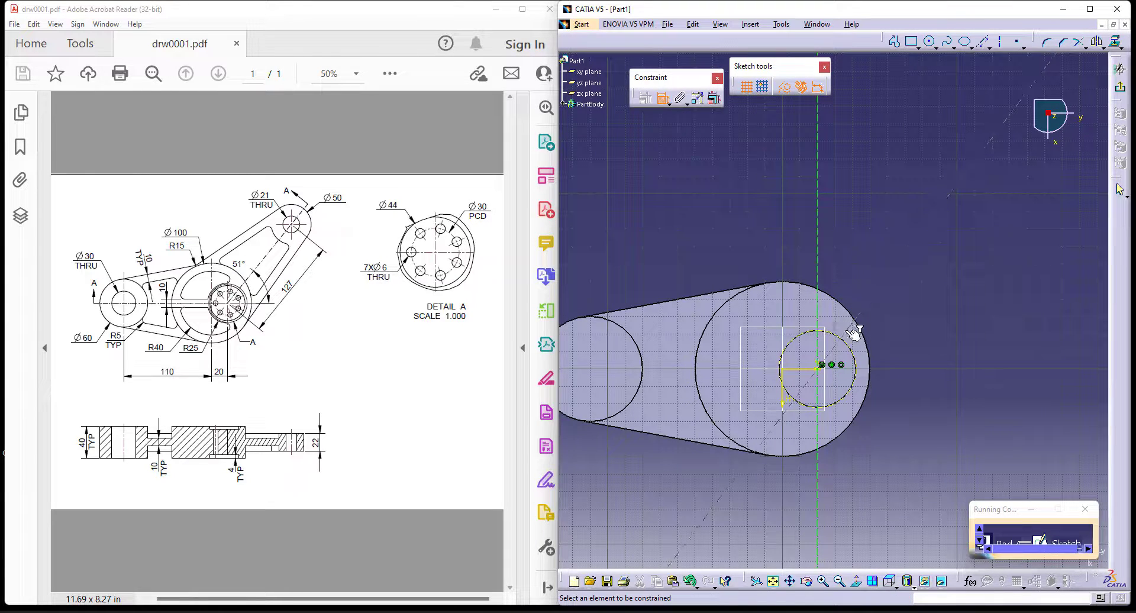
Step: Constrain the arm construction line's angle to 51°
{"action": "left_click", "coordinate": [897, 337]}
{"action": "double_click", "coordinate": [897, 337]}
{"action": "type", "text": "51"}
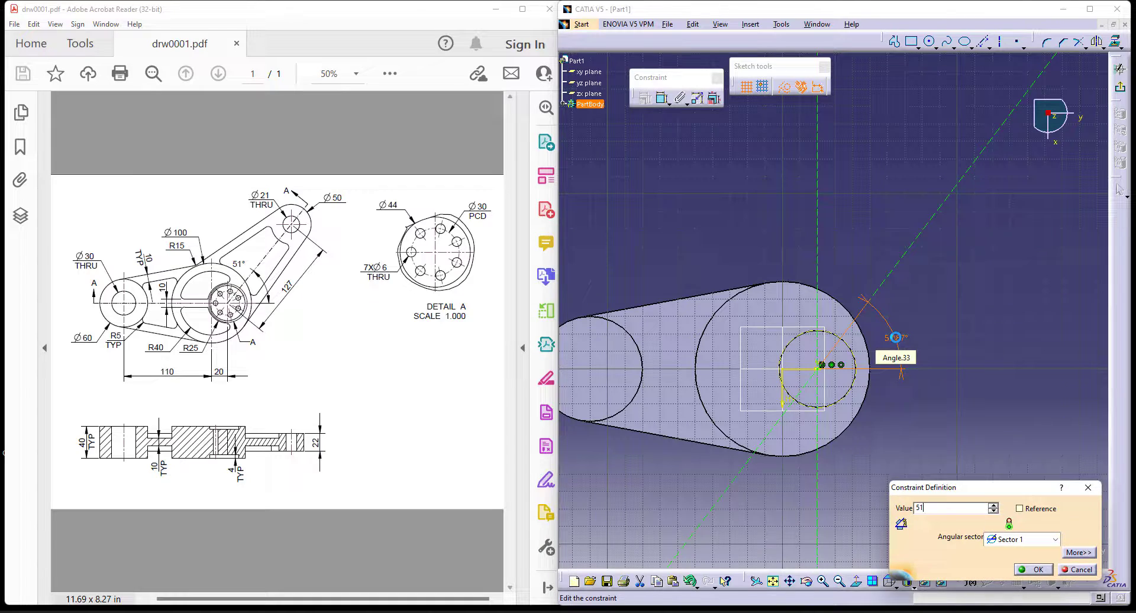
{"action": "key", "text": "Return"}
Step: Draw a circle centred on the construction line and dimension its diameter to 50 mm
{"action": "middle_click_drag", "start_coordinate": [989, 318], "coordinate": [959, 341]}
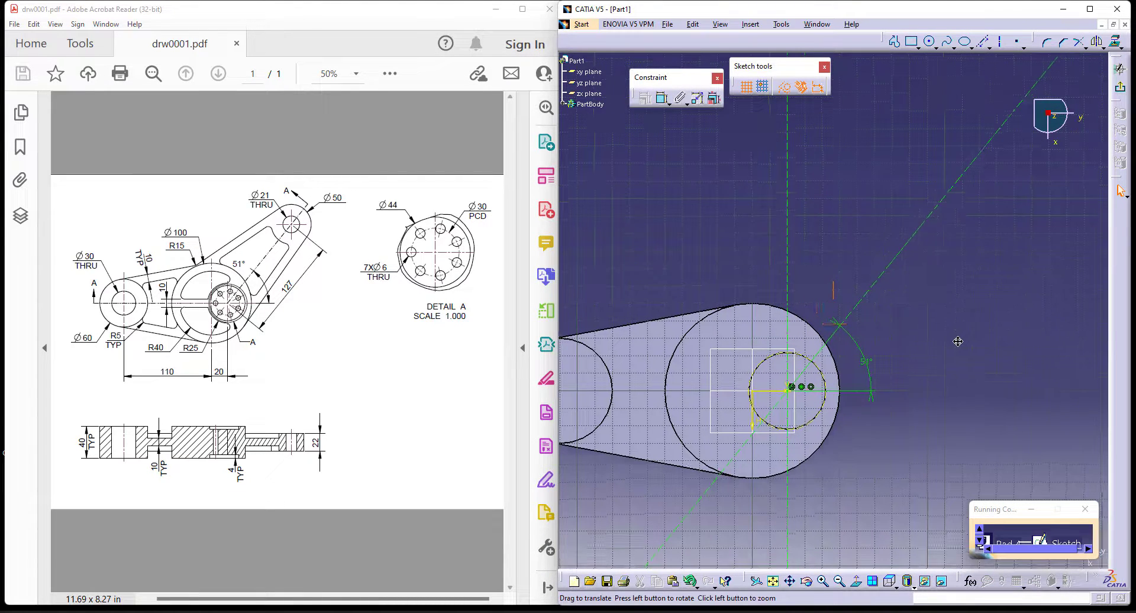
{"action": "left_click", "coordinate": [930, 41]}
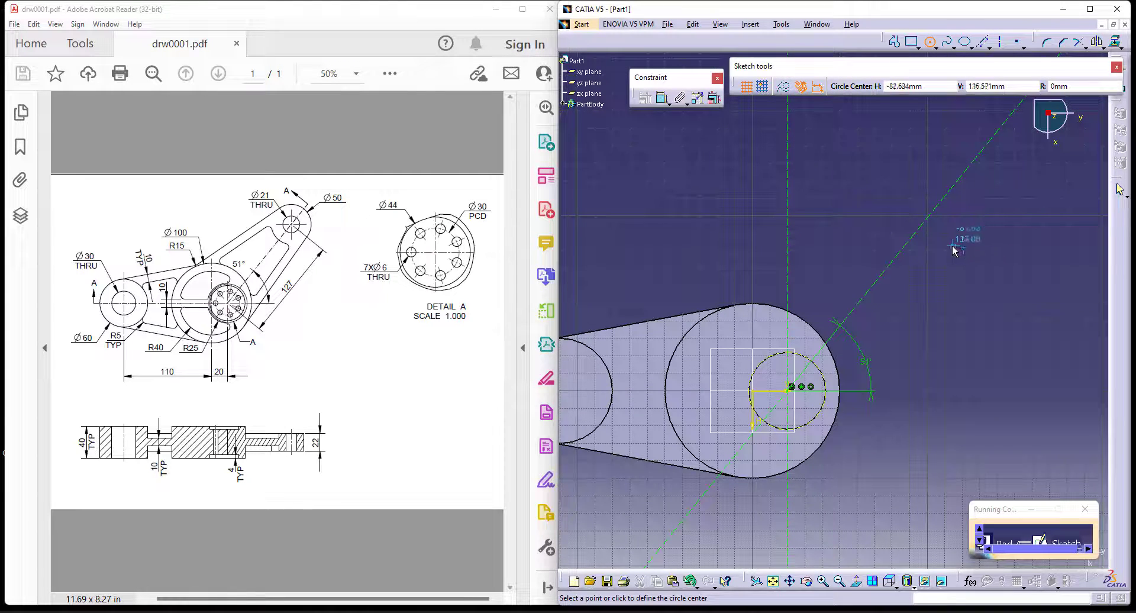
{"action": "left_click", "coordinate": [933, 214]}
{"action": "left_click", "coordinate": [923, 189]}
{"action": "left_click", "coordinate": [645, 98]}
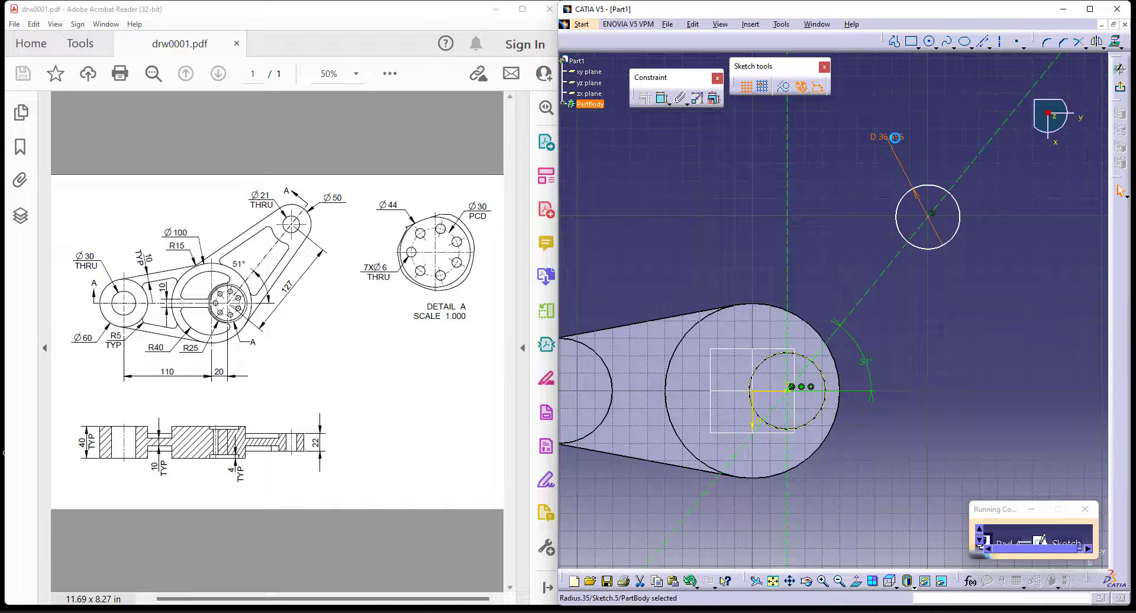
{"action": "left_click", "coordinate": [896, 137]}
{"action": "type", "text": "50"}
{"action": "key", "text": "Return"}
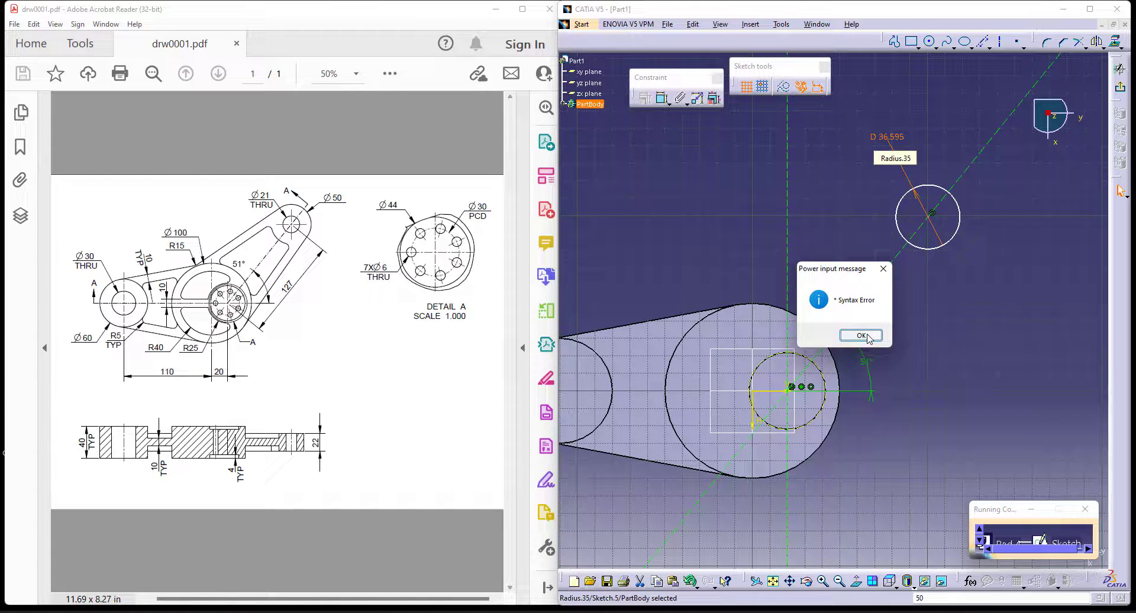
{"action": "left_click", "coordinate": [867, 336]}
{"action": "double_click", "coordinate": [895, 139]}
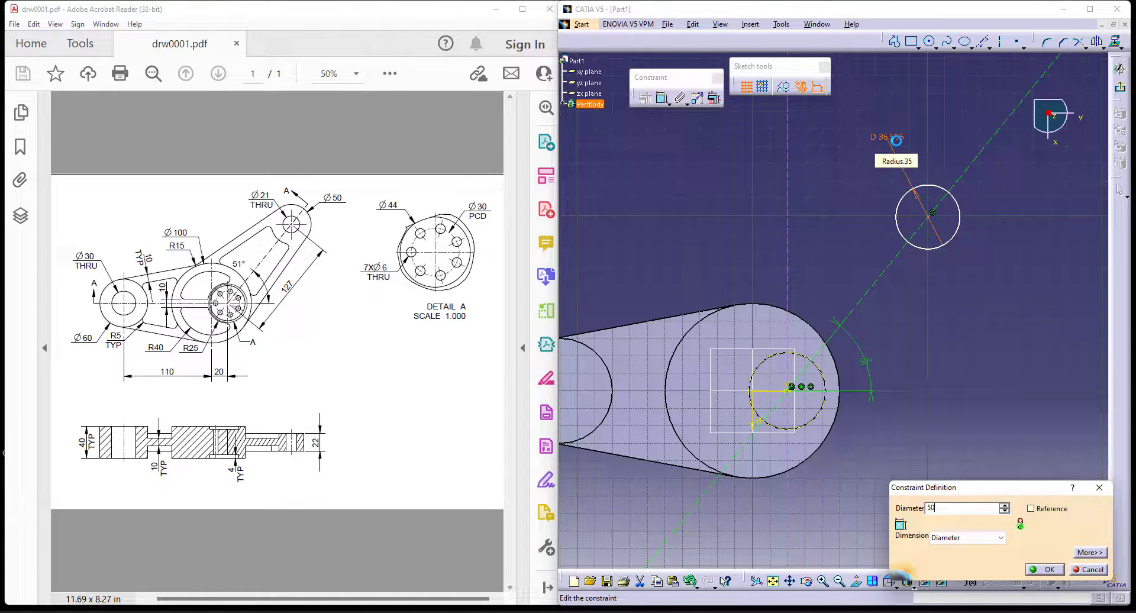
{"action": "type", "text": "50"}
{"action": "key", "text": "Return"}
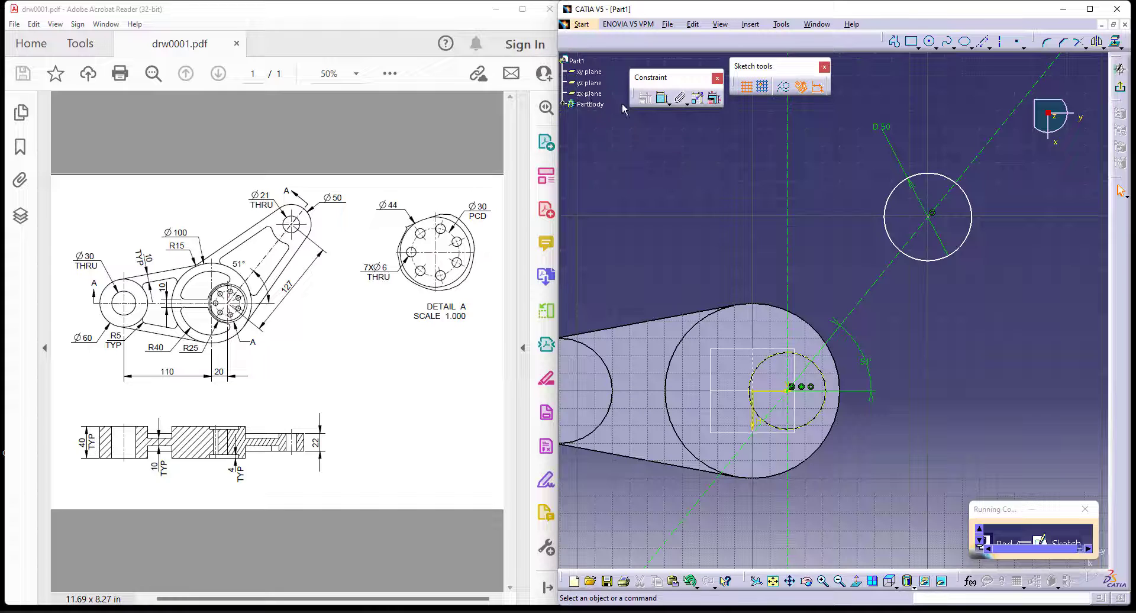
Step: Dimension the new circle 127 mm from the large boss
{"action": "left_click", "coordinate": [814, 421]}
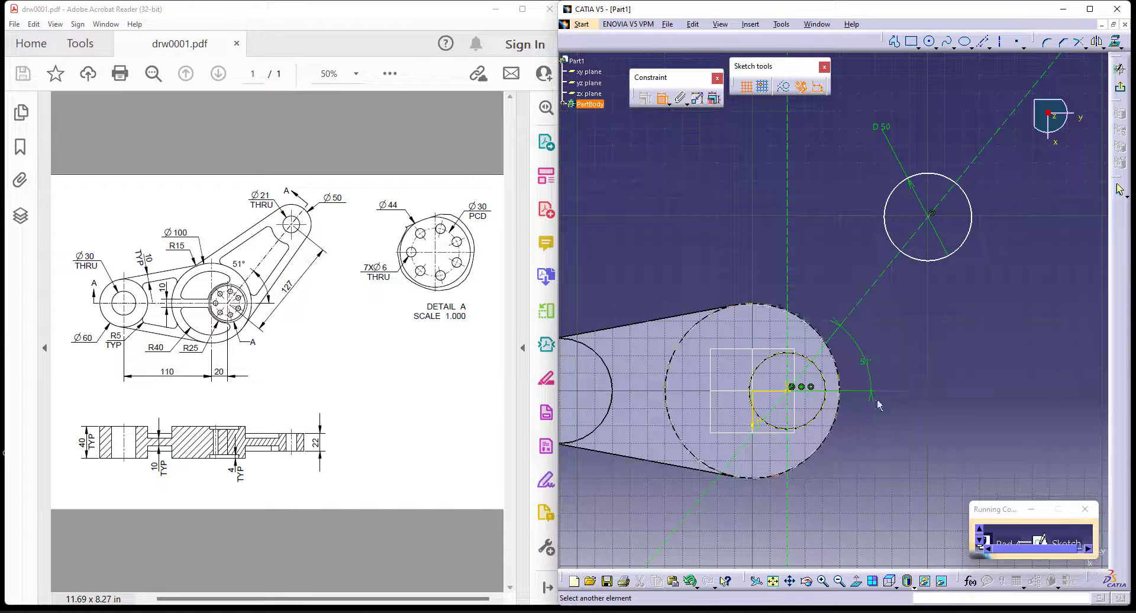
{"action": "left_click", "coordinate": [935, 222]}
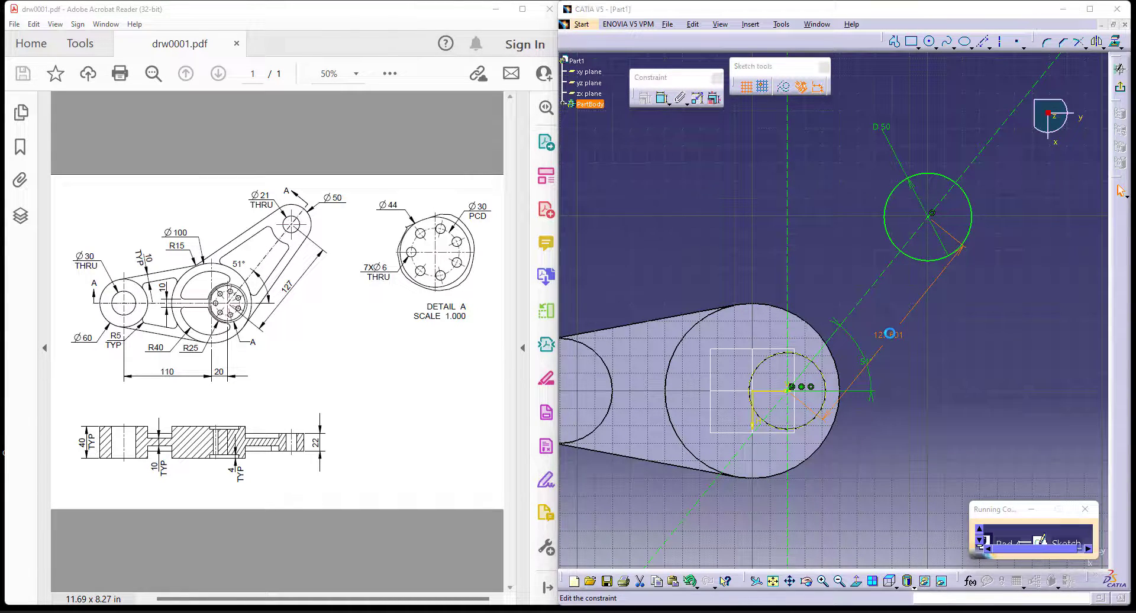
{"action": "double_click", "coordinate": [890, 334]}
{"action": "type", "text": "127"}
{"action": "key", "text": "Return"}
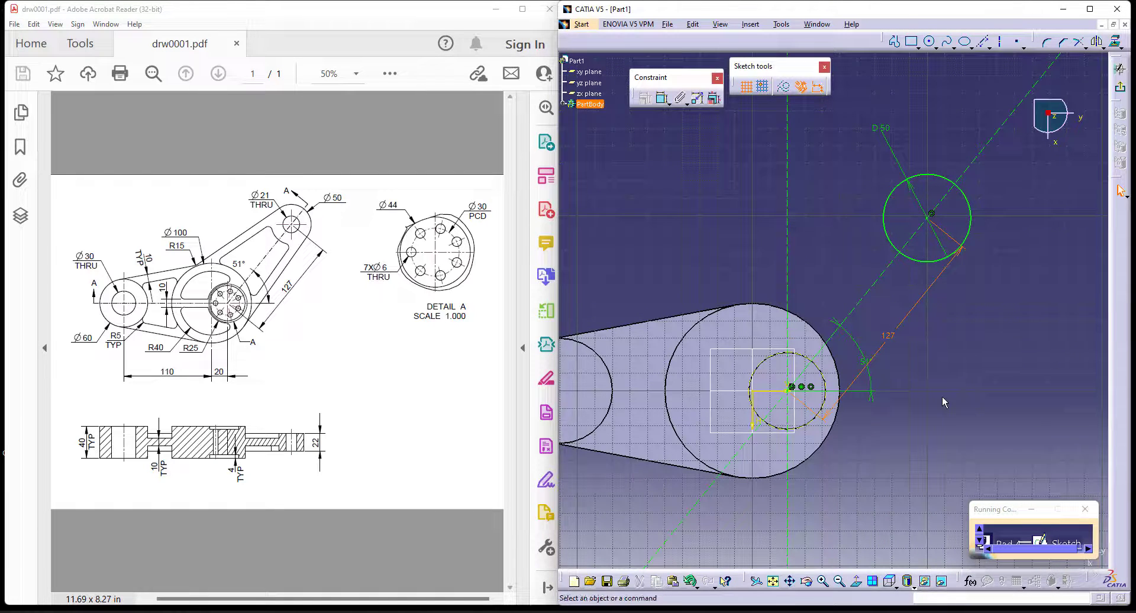
{"action": "left_click", "coordinate": [698, 335]}
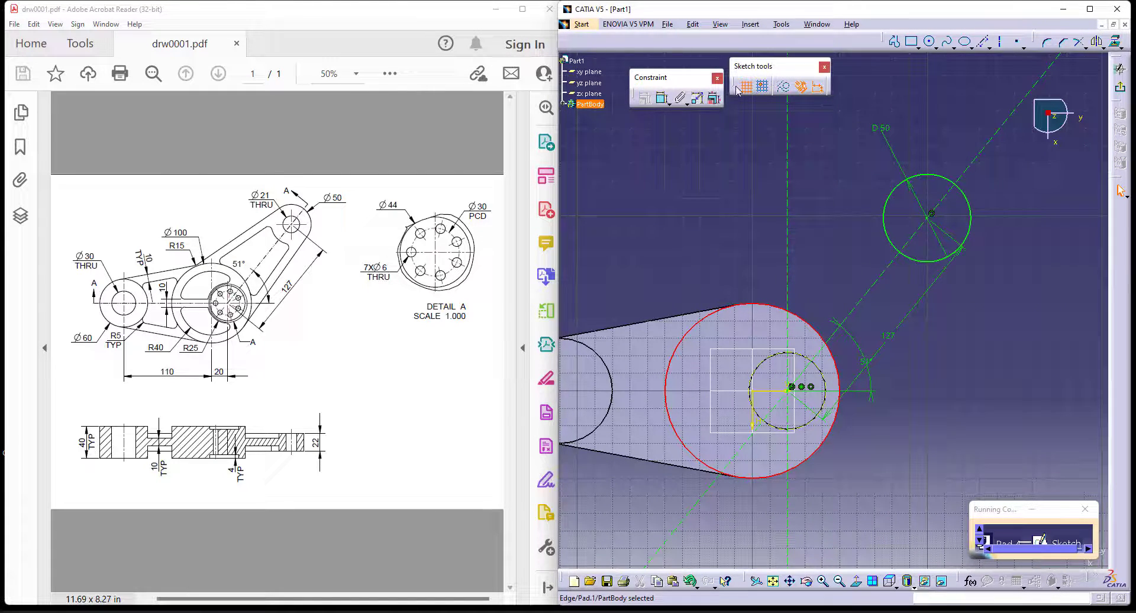
Step: Project the boss edge and draw two bi-tangent lines linking it to the Ø50 circle
{"action": "left_click", "coordinate": [1117, 42]}
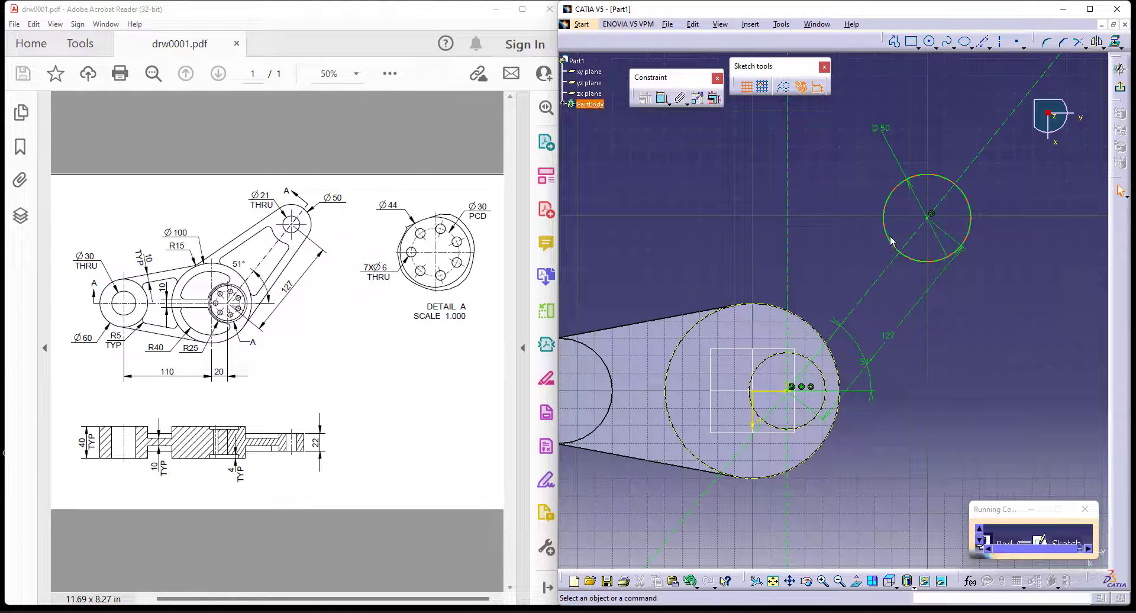
{"action": "left_click", "coordinate": [1006, 47]}
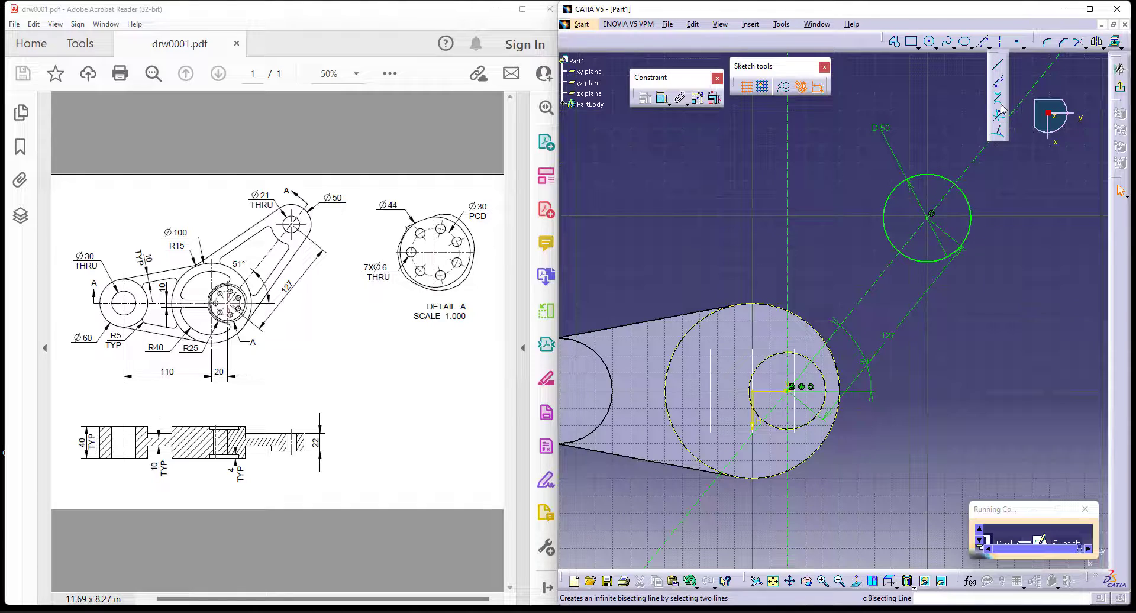
{"action": "left_click", "coordinate": [709, 325]}
{"action": "left_click", "coordinate": [981, 44]}
{"action": "left_click", "coordinate": [957, 186]}
{"action": "left_click", "coordinate": [801, 406]}
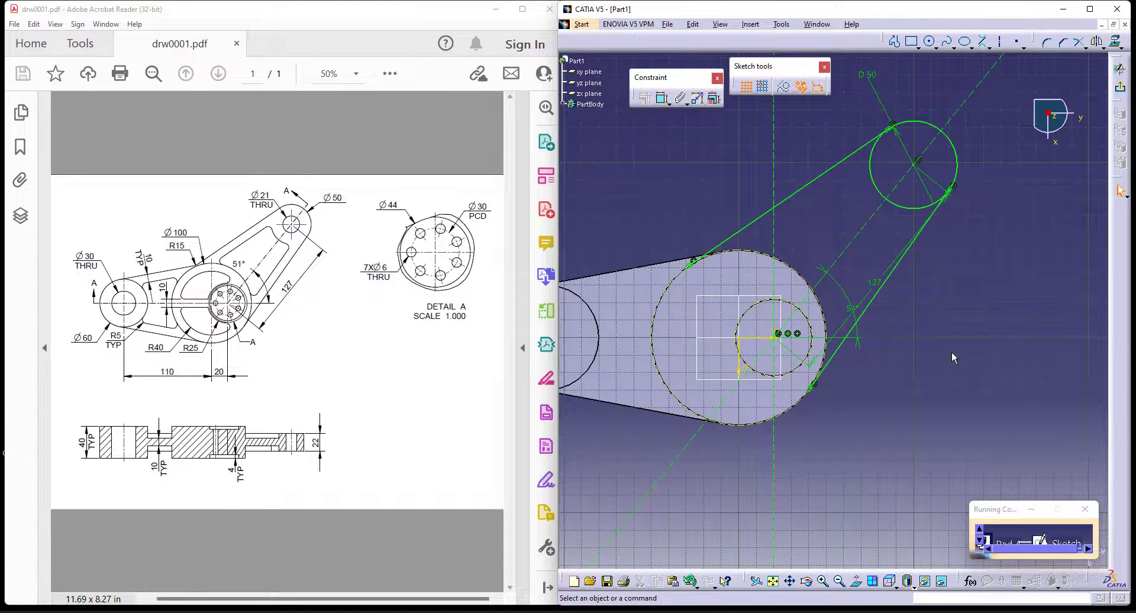
Step: Add an arc along the large boss edge between the tangent lines
{"action": "left_click", "coordinate": [937, 46]}
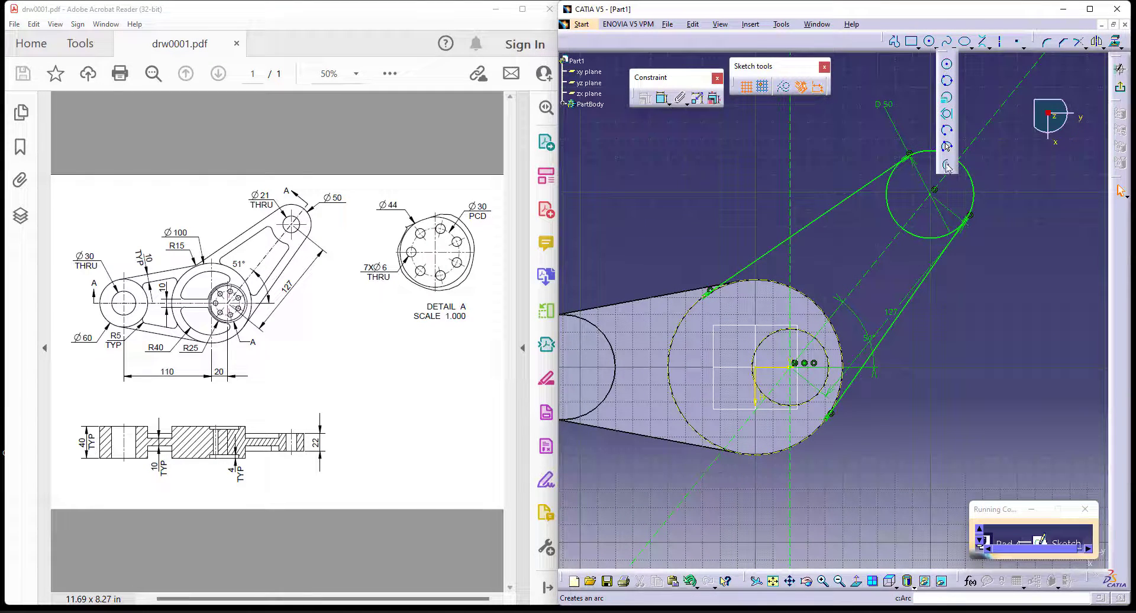
{"action": "left_click", "coordinate": [946, 163]}
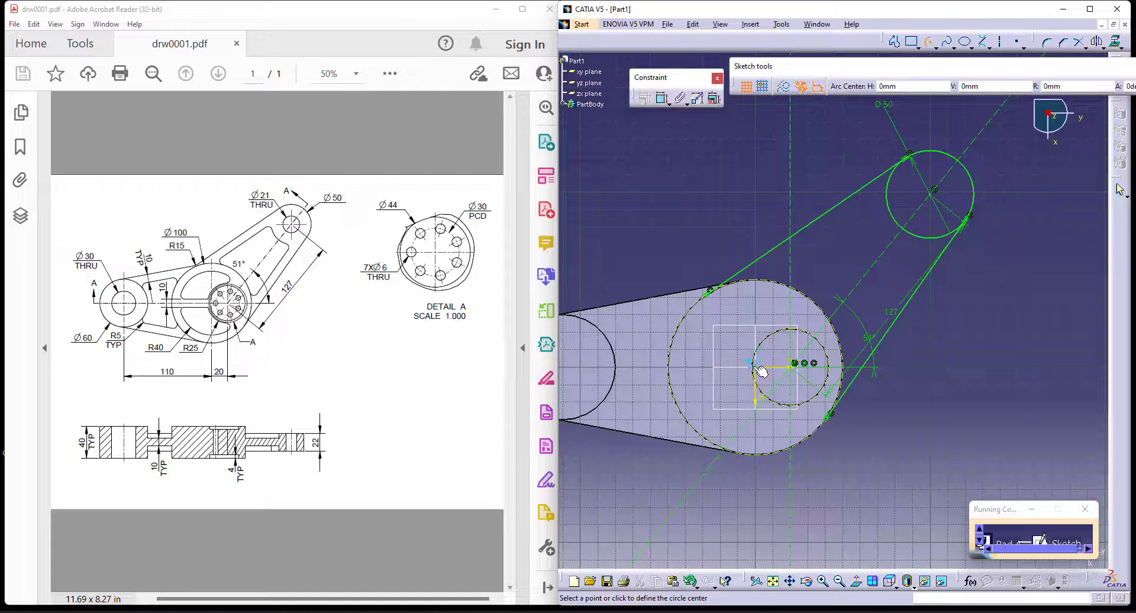
{"action": "left_click", "coordinate": [708, 293]}
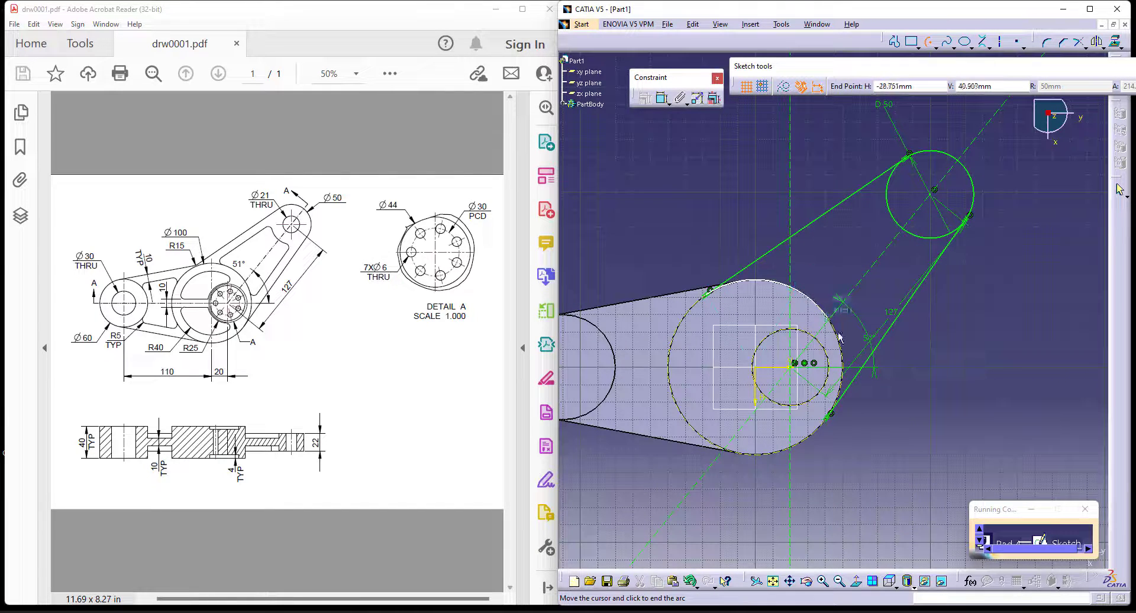
{"action": "left_click", "coordinate": [828, 417]}
{"action": "middle_click_drag", "start_coordinate": [827, 416], "coordinate": [777, 454]}
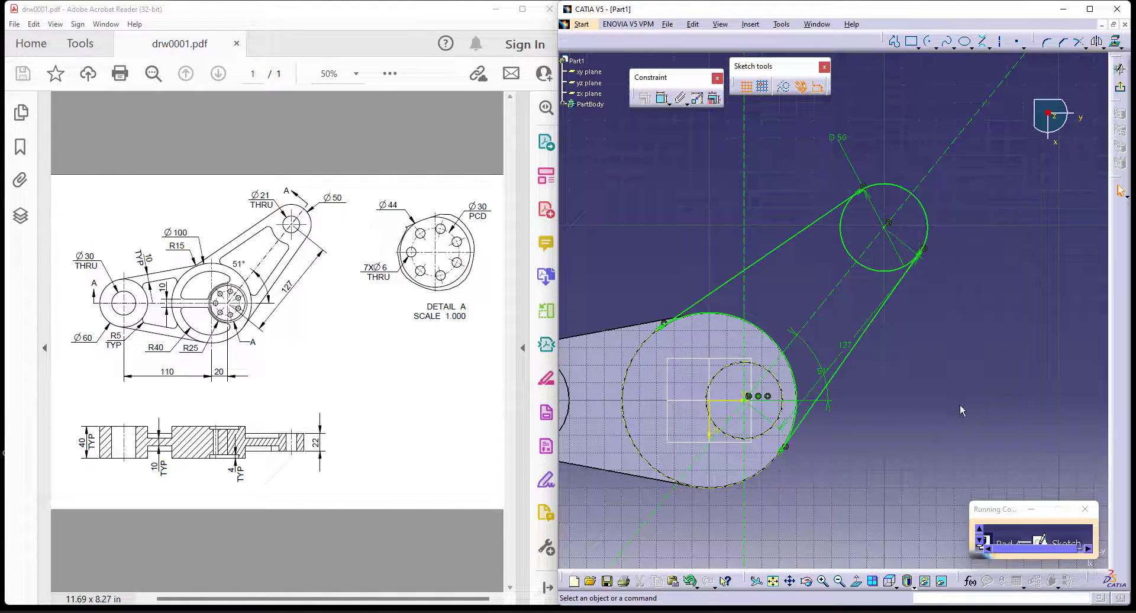
Step: Quick Trim away the inner arcs of the Ø50 circle
{"action": "left_click", "coordinate": [1086, 47]}
{"action": "left_click", "coordinate": [1098, 100]}
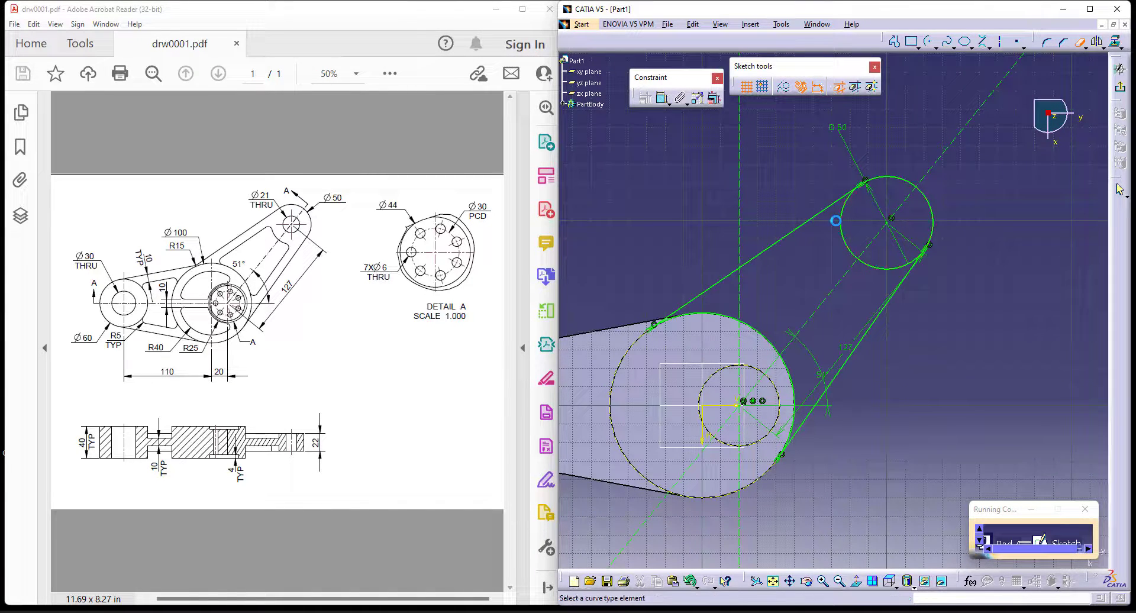
{"action": "left_click", "coordinate": [842, 224]}
{"action": "left_click", "coordinate": [886, 270]}
{"action": "mouse_move", "coordinate": [886, 275]}
{"action": "middle_mouse_down"}
{"action": "mouse_move", "coordinate": [874, 389]}
{"action": "mouse_move", "coordinate": [886, 224]}
{"action": "mouse_move", "coordinate": [901, 204]}
{"action": "middle_mouse_up"}
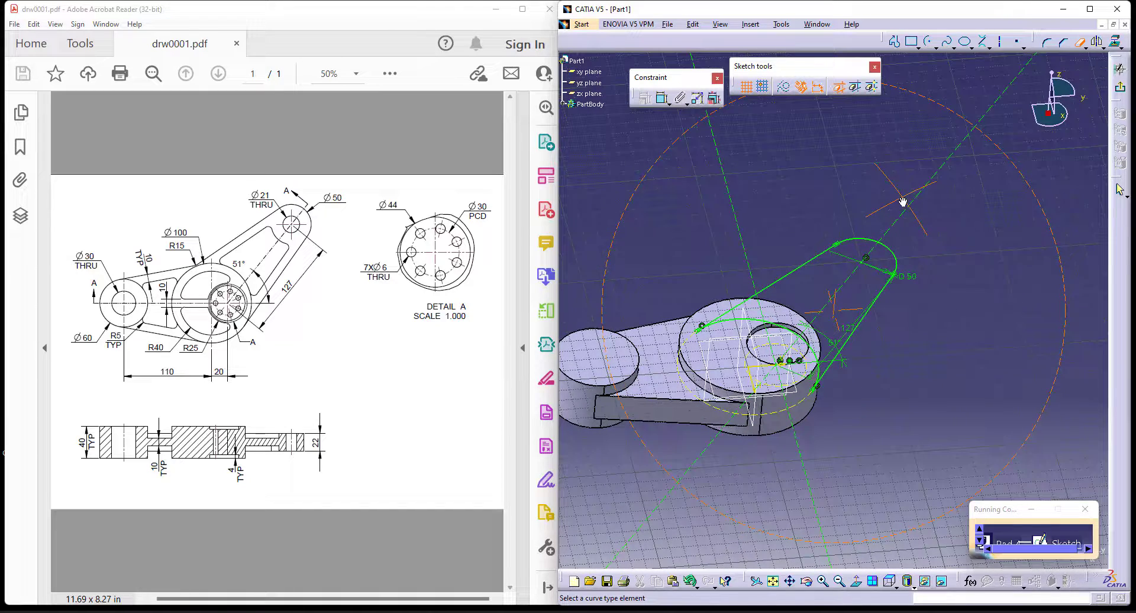
Step: Exit the sketch, enable Mirrored extent for the arm pad, and select its Length field
{"action": "left_click", "coordinate": [1119, 91]}
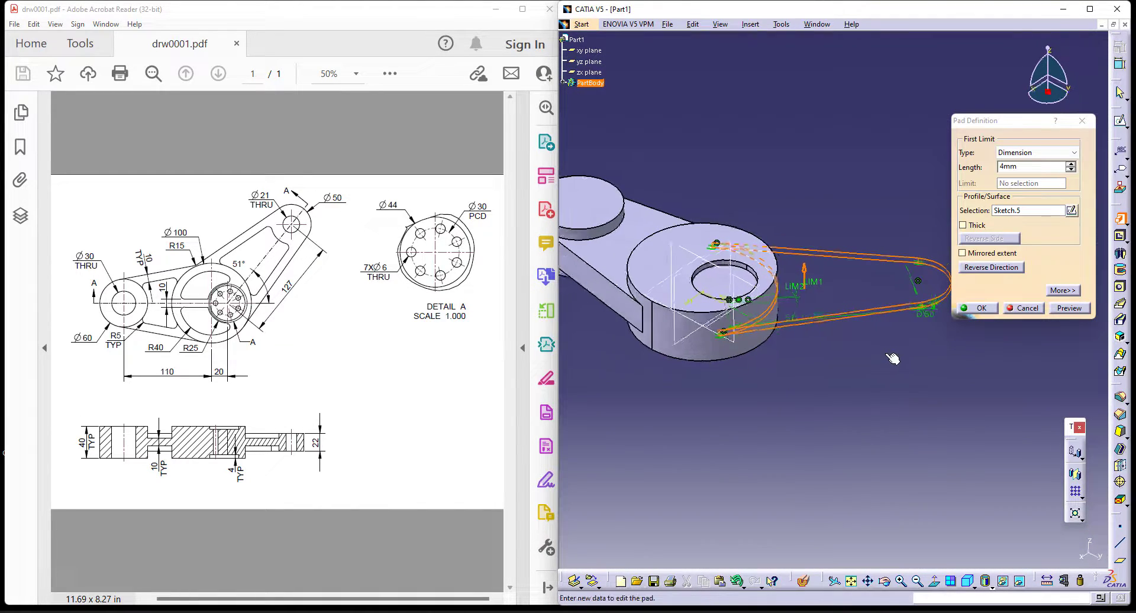
{"action": "left_click", "coordinate": [978, 254]}
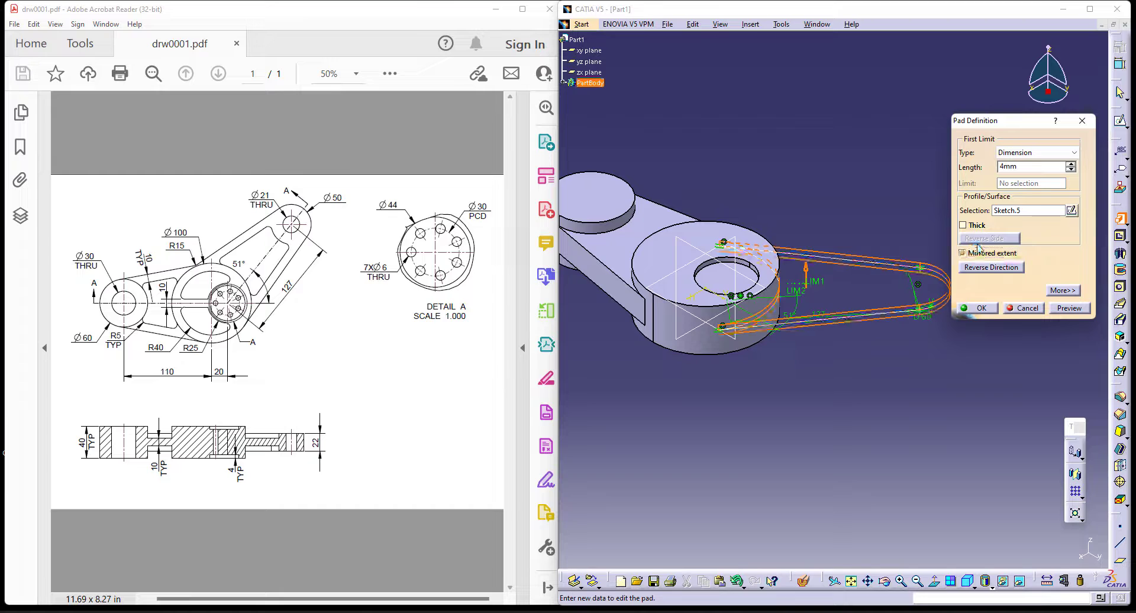
{"action": "left_click", "coordinate": [1022, 167]}
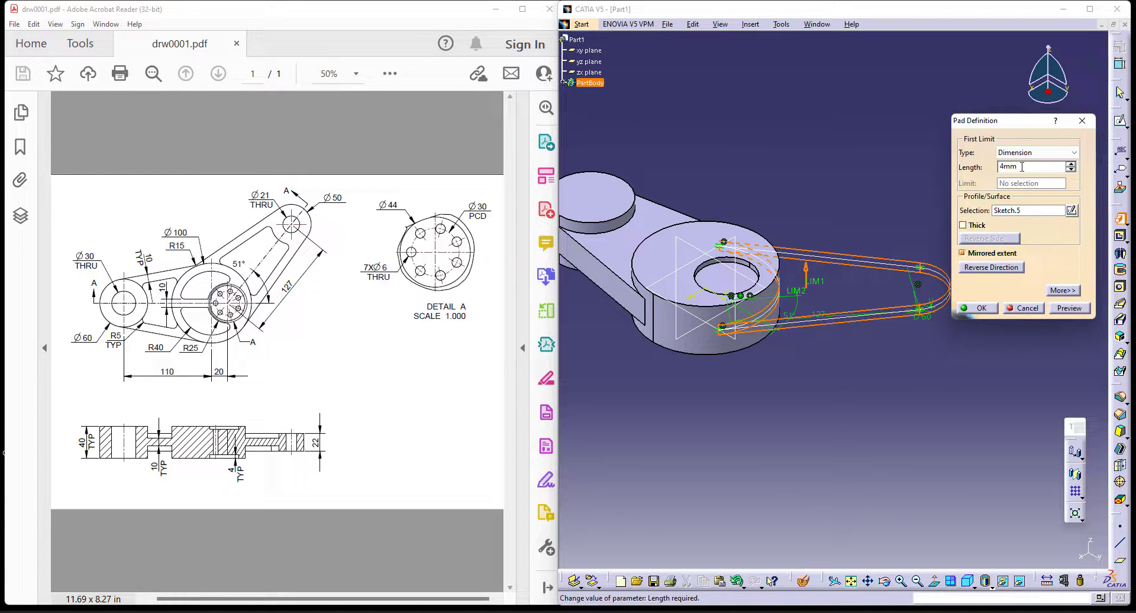